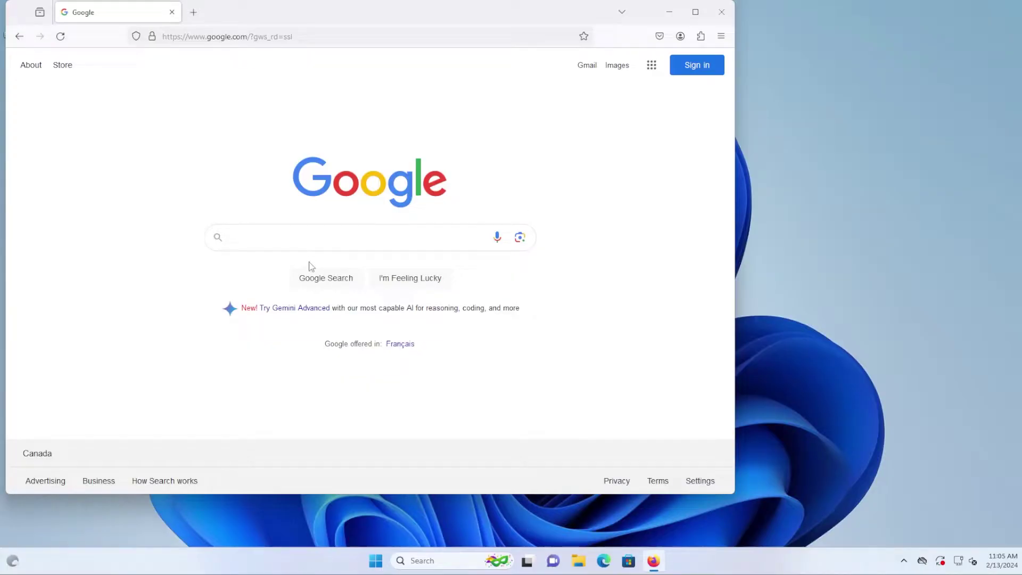
Find Firefox Multi-Account Containers via Google and add it to Firefox
type("Firefox Multi-Account Containers")
key("Return")
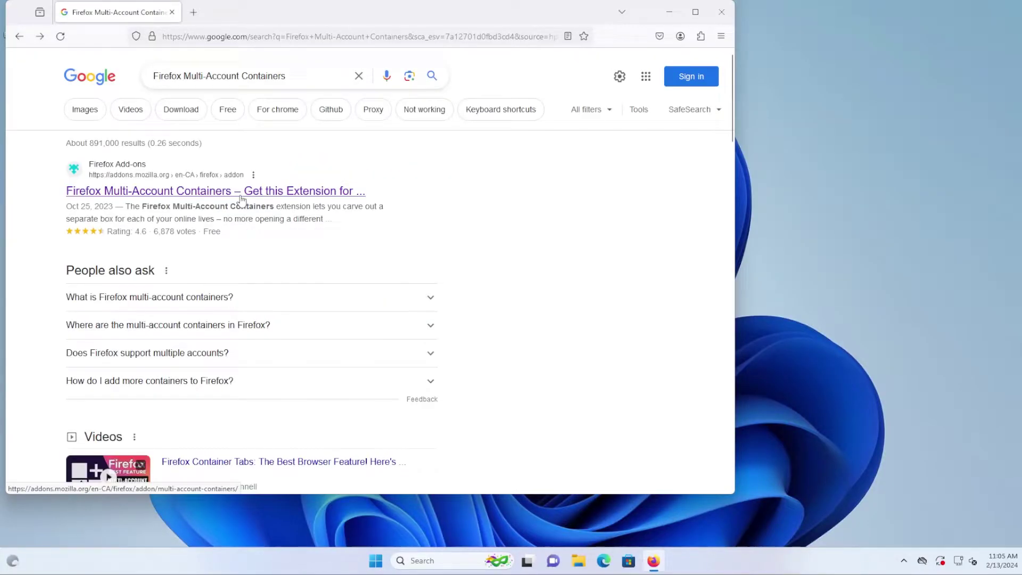
left_click(240, 202)
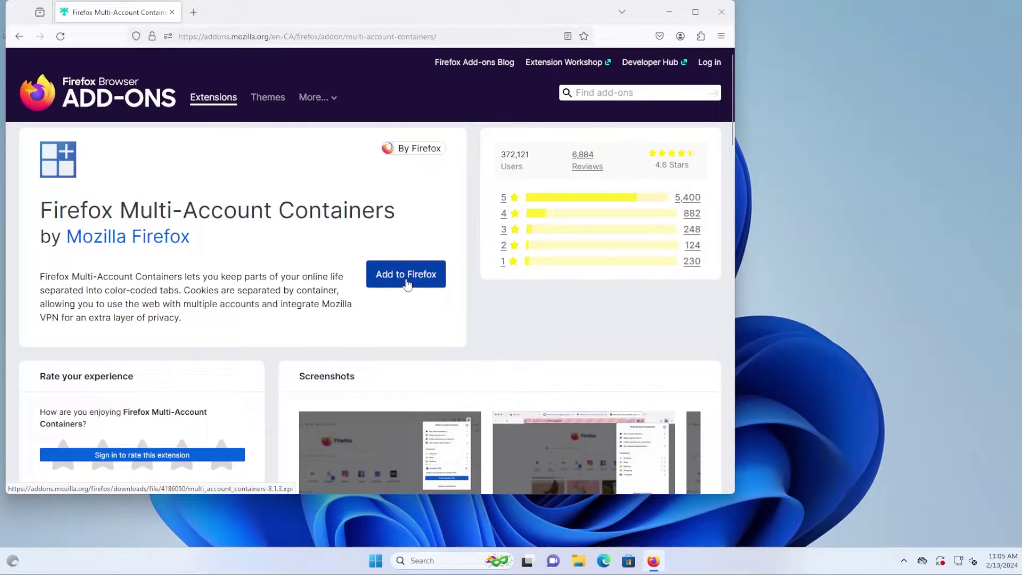
left_click(406, 280)
left_click(648, 144)
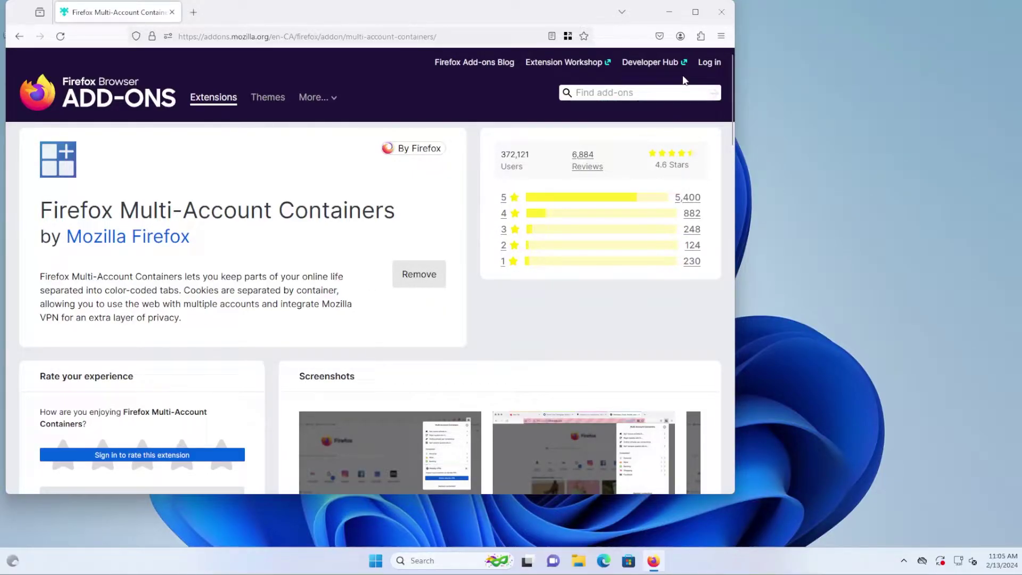
Pin the Multi-Account Containers extension to the toolbar
left_click(701, 36)
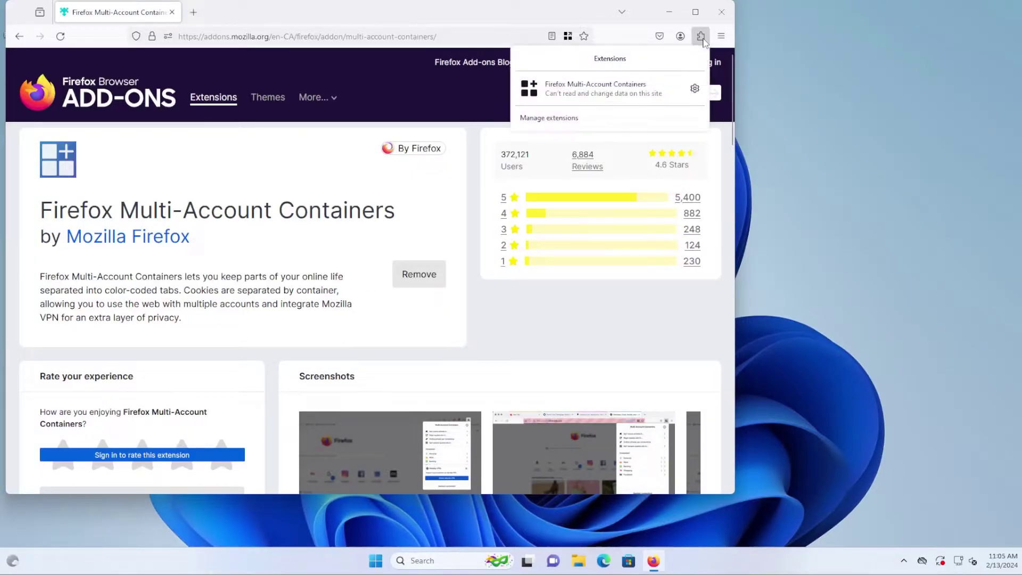
left_click(695, 89)
left_click(654, 108)
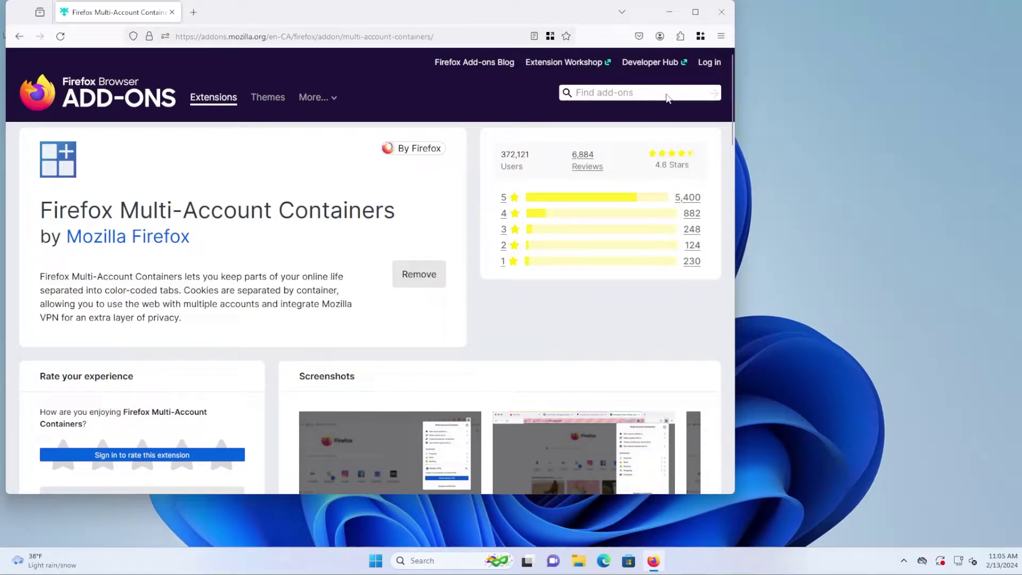
Step through the containers intro tour, choosing Not Now for syncing and for Mozilla VPN
left_click(700, 35)
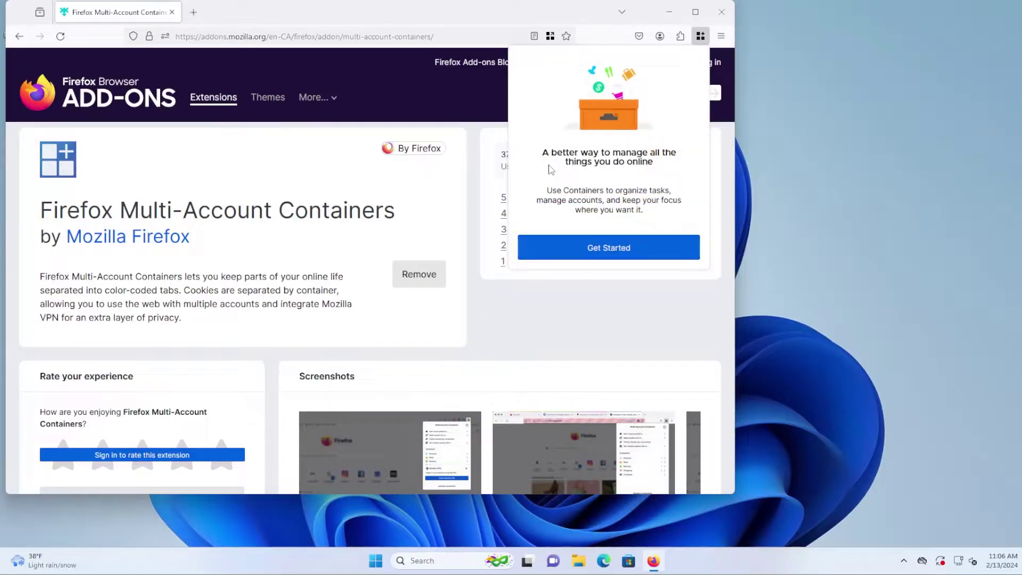
left_click(614, 249)
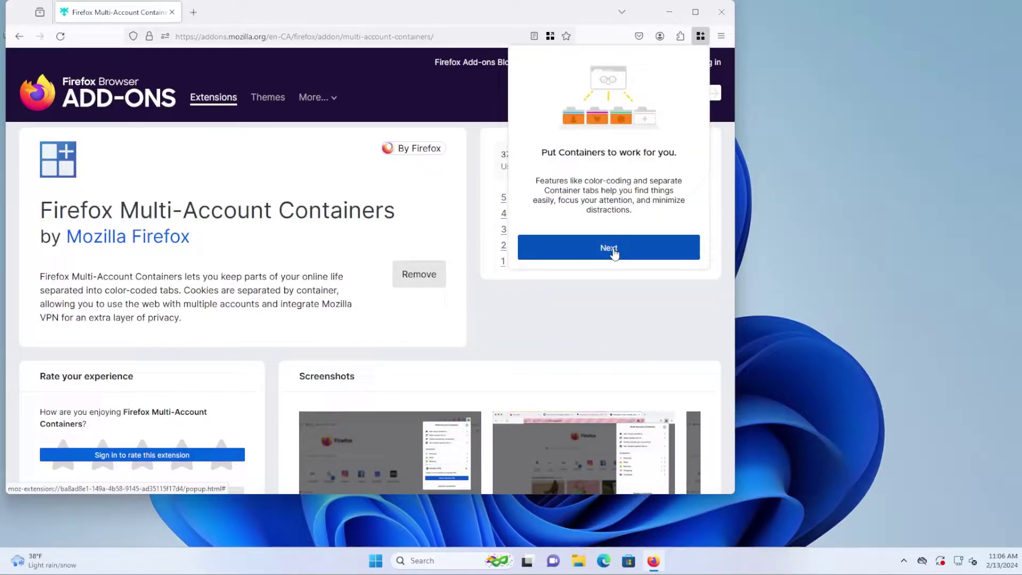
left_click(612, 251)
left_click(636, 252)
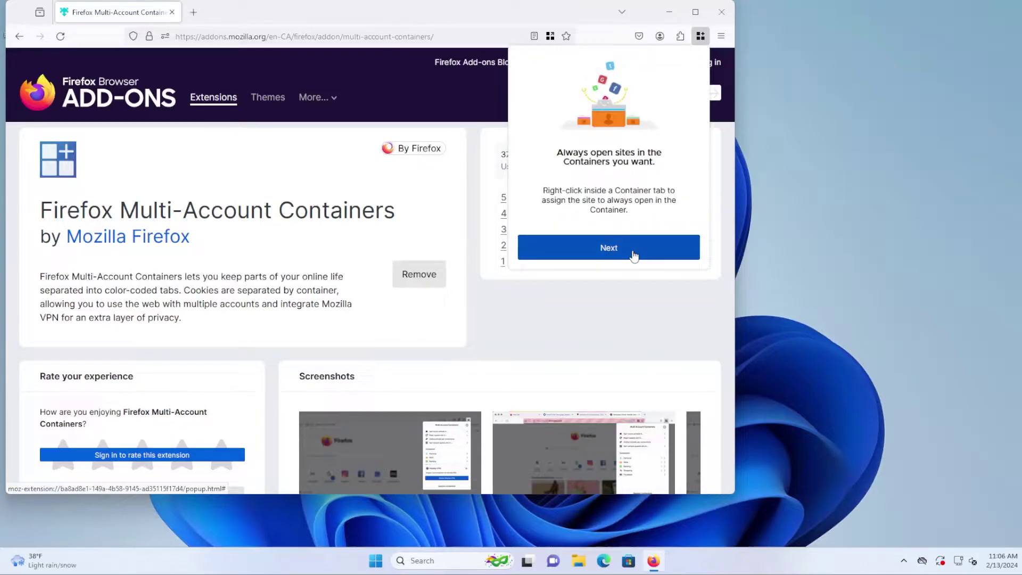
left_click(633, 254)
left_click(628, 253)
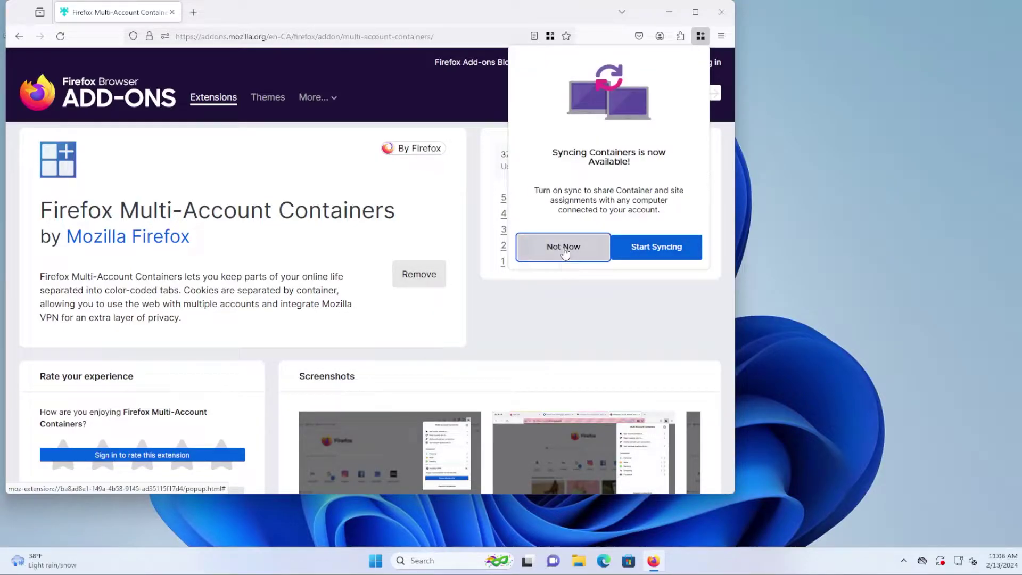
left_click(565, 252)
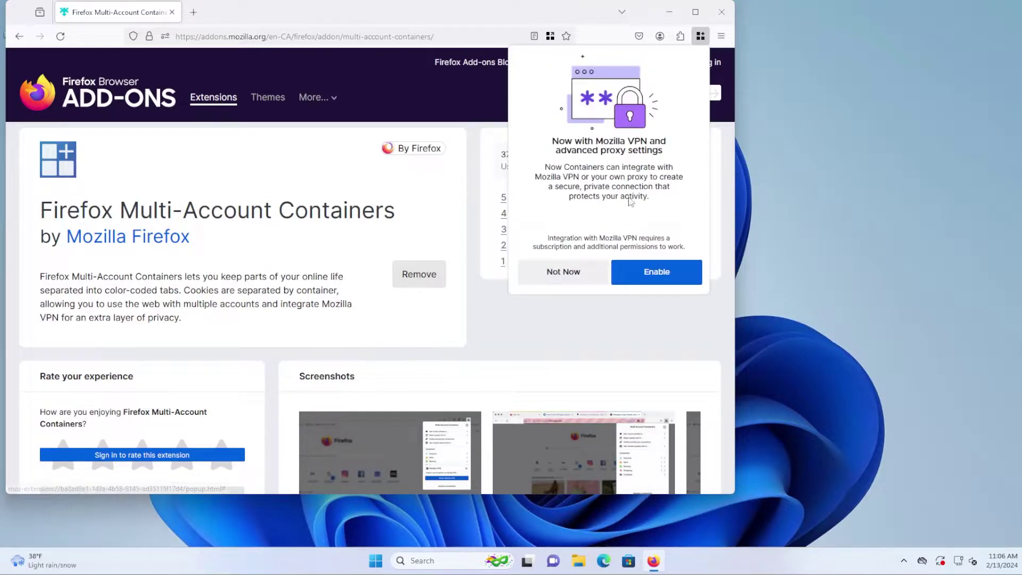
left_click(565, 278)
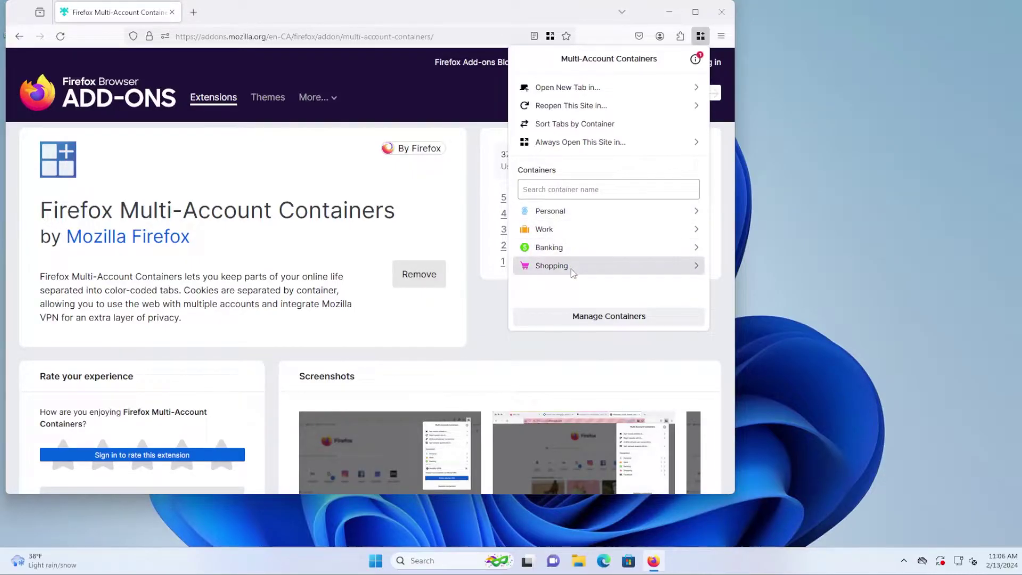
Open a new tab in the Personal container
left_click(606, 94)
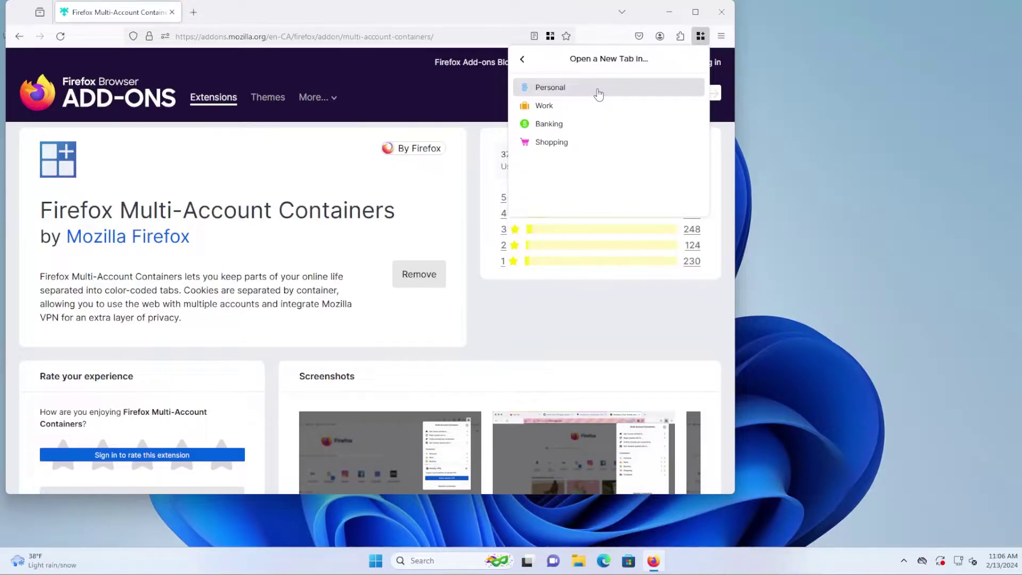
left_click(556, 92)
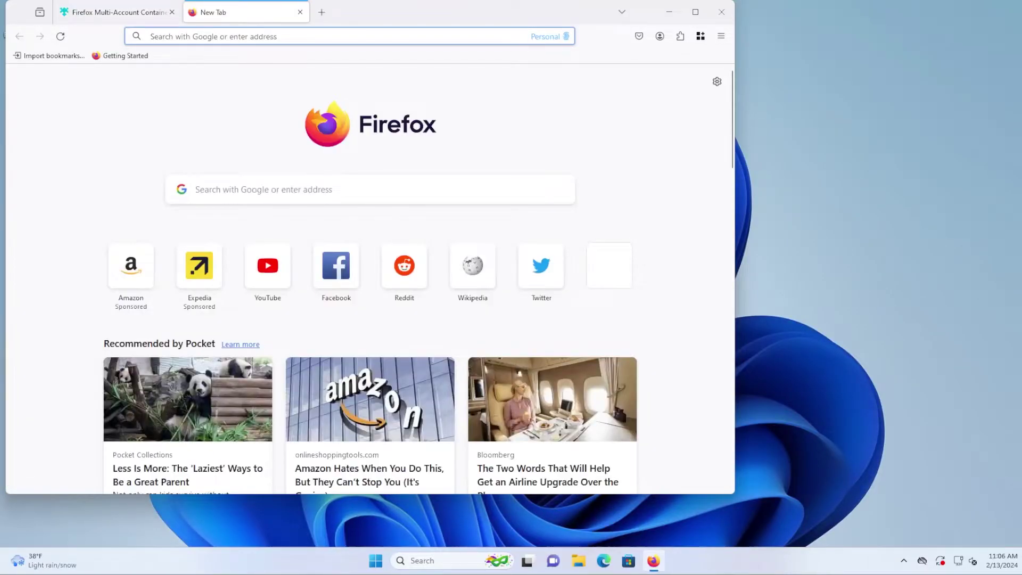
left_click_drag(356, 18, 384, 43)
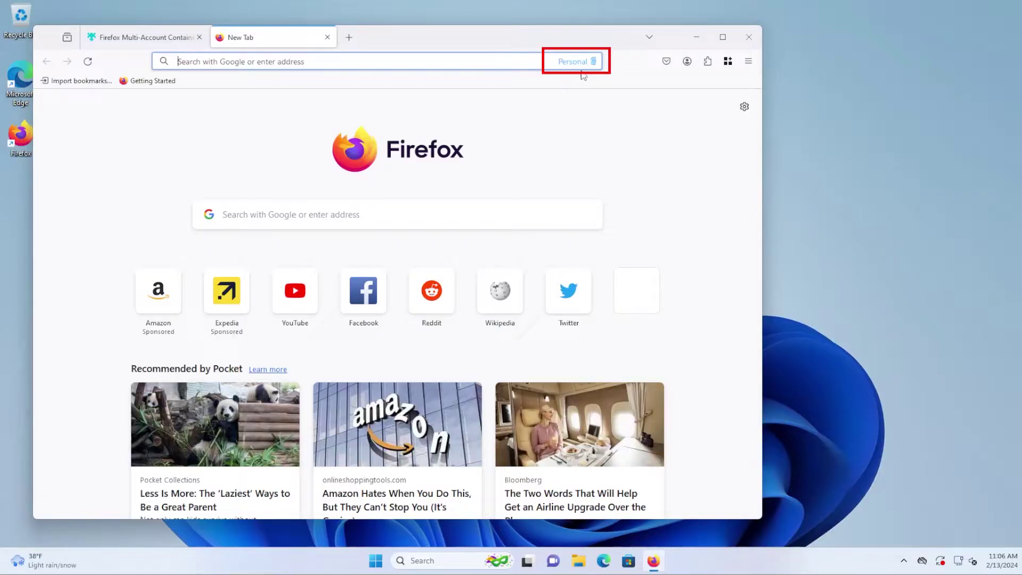
Open another new tab in the Work container, then return to the Personal tab
left_click(731, 65)
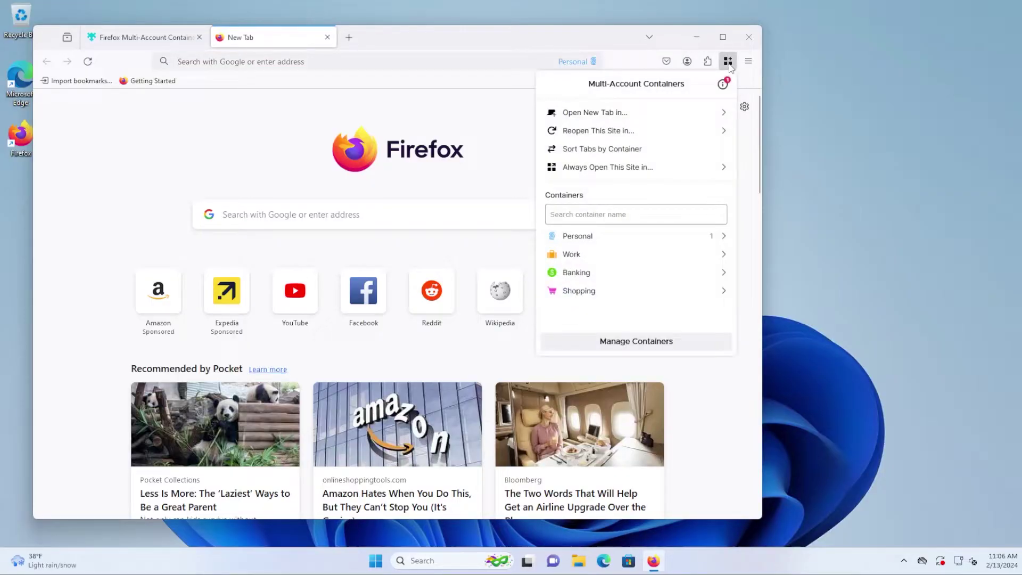
left_click(664, 111)
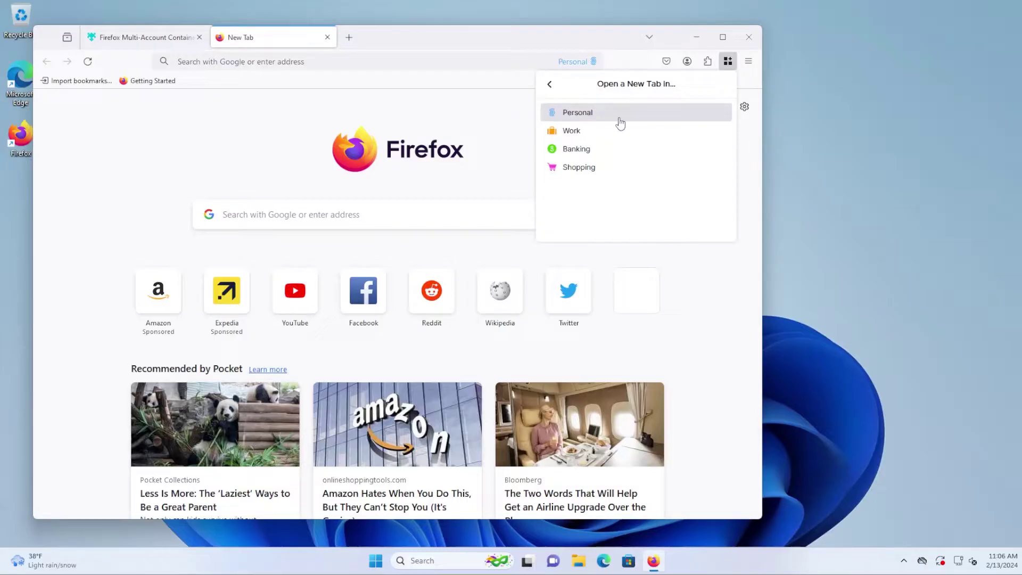
left_click(589, 133)
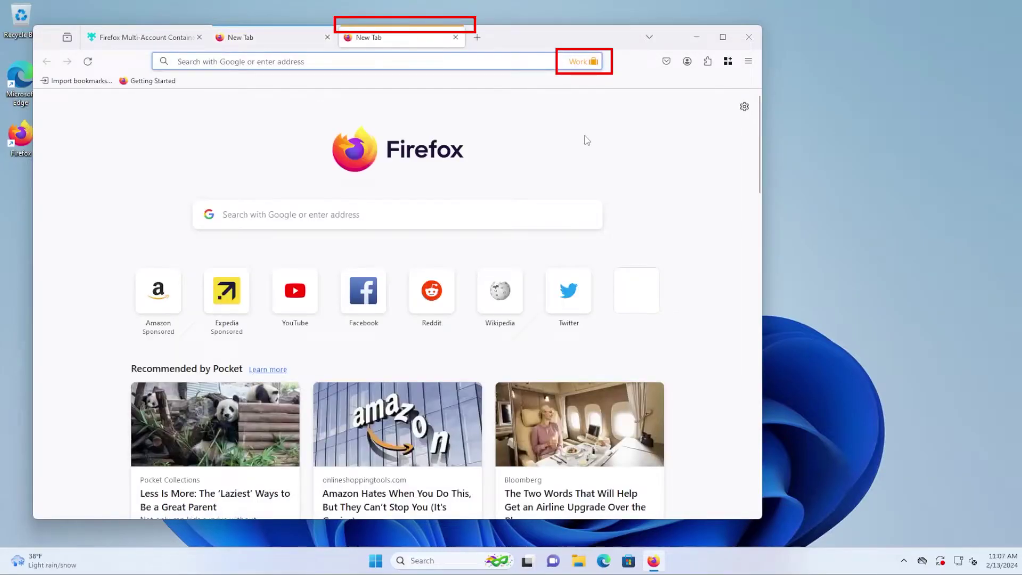
left_click(284, 40)
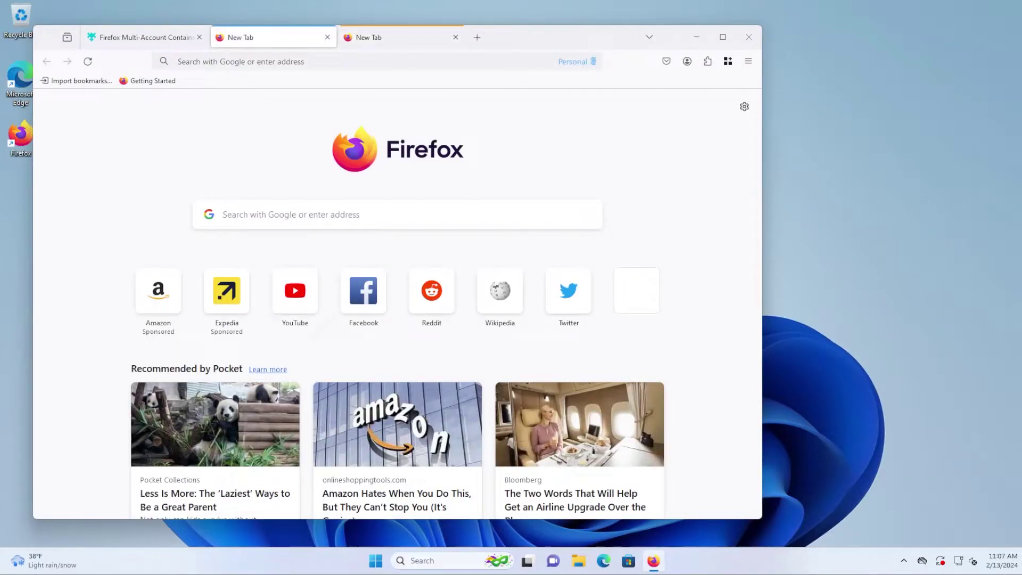
Load gmail.com in the Personal tab and sign in to the first account
type("gmail.com")
key("Return")
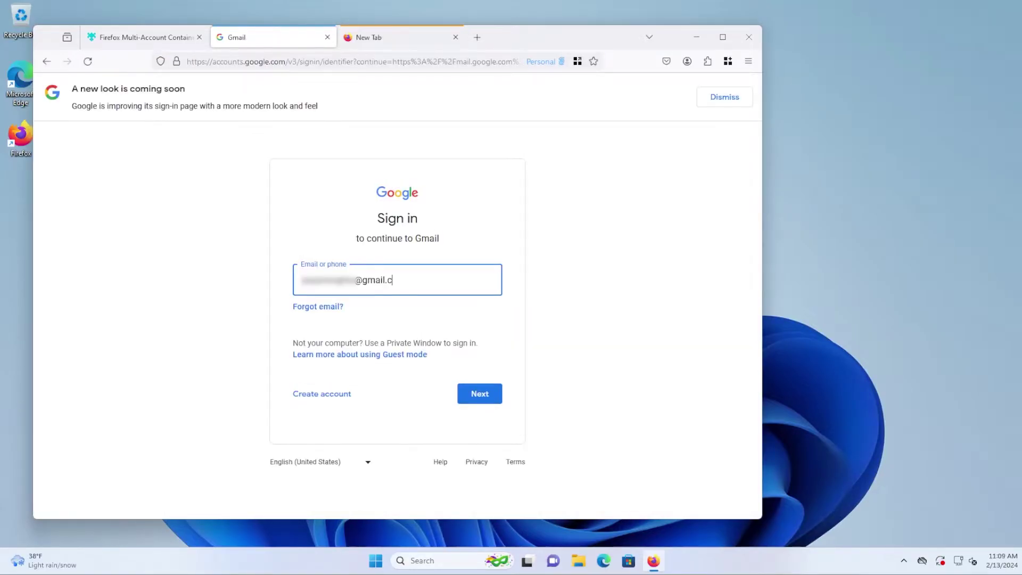
key("Return")
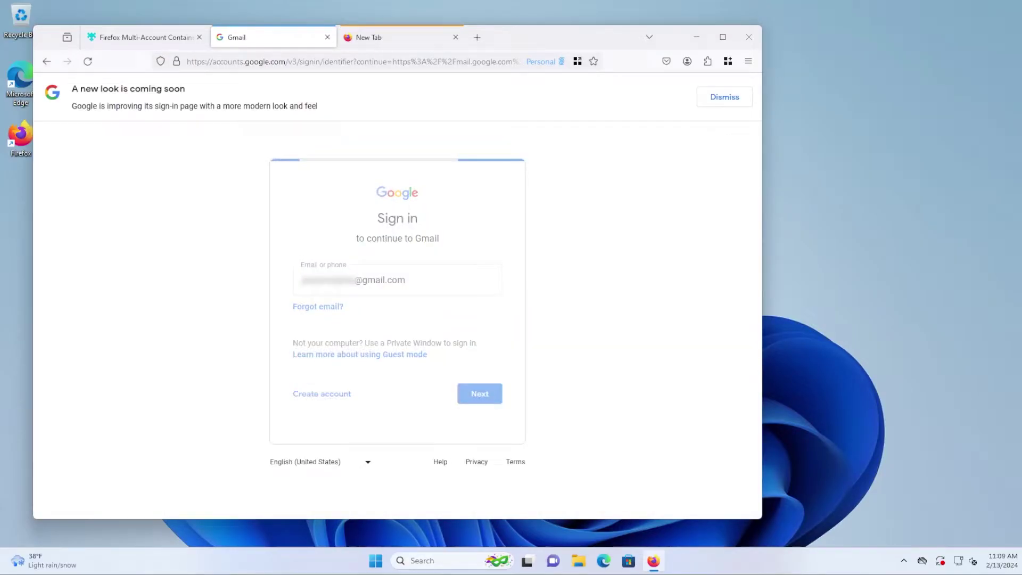
left_click(484, 391)
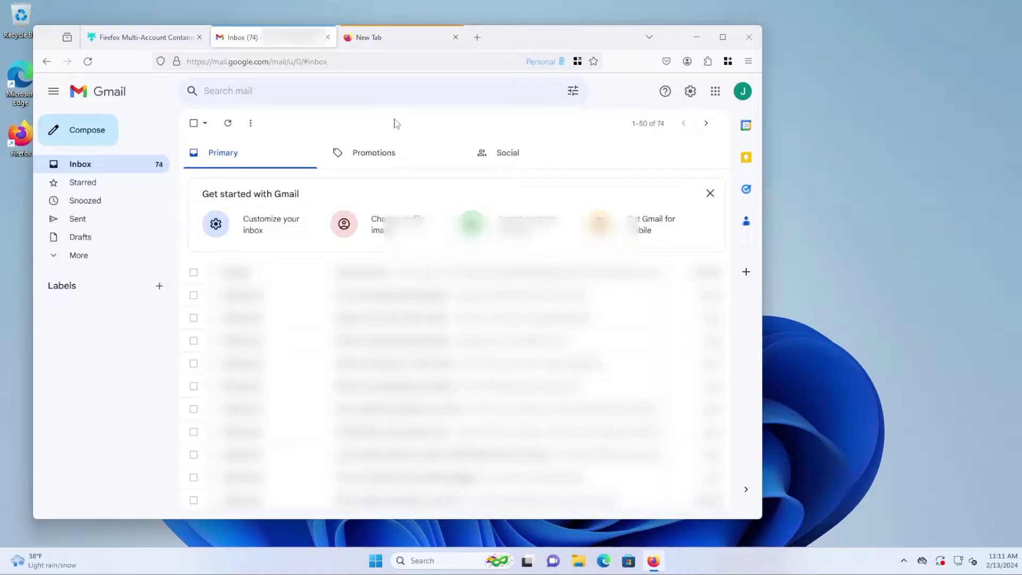
Load gmail.com in the Work tab and sign in to a second account
left_click(395, 38)
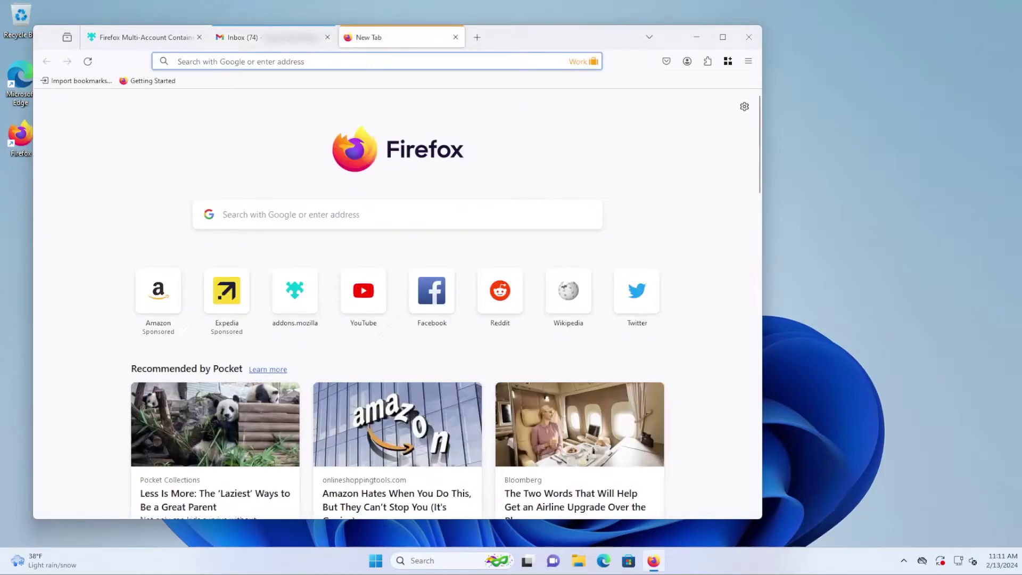
key("Down")
type("gmail.com")
key("Return")
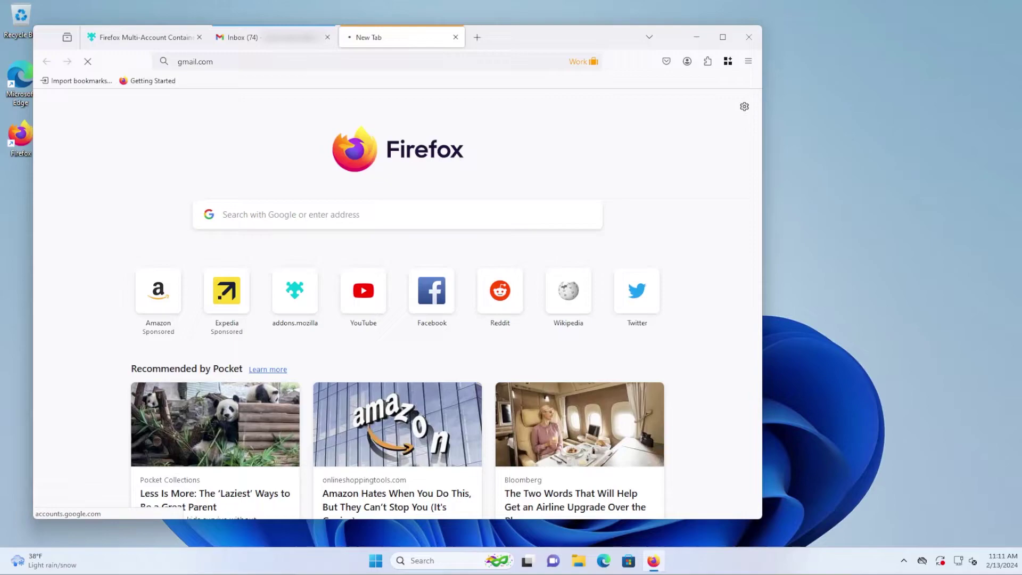
left_click(469, 382)
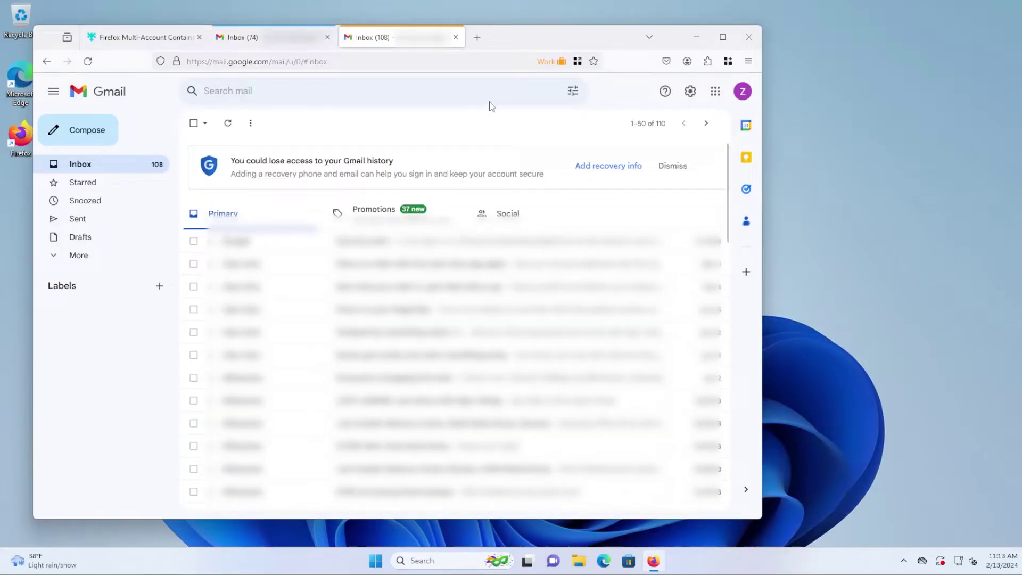
Load amazon.com in a new ordinary tab
left_click(477, 37)
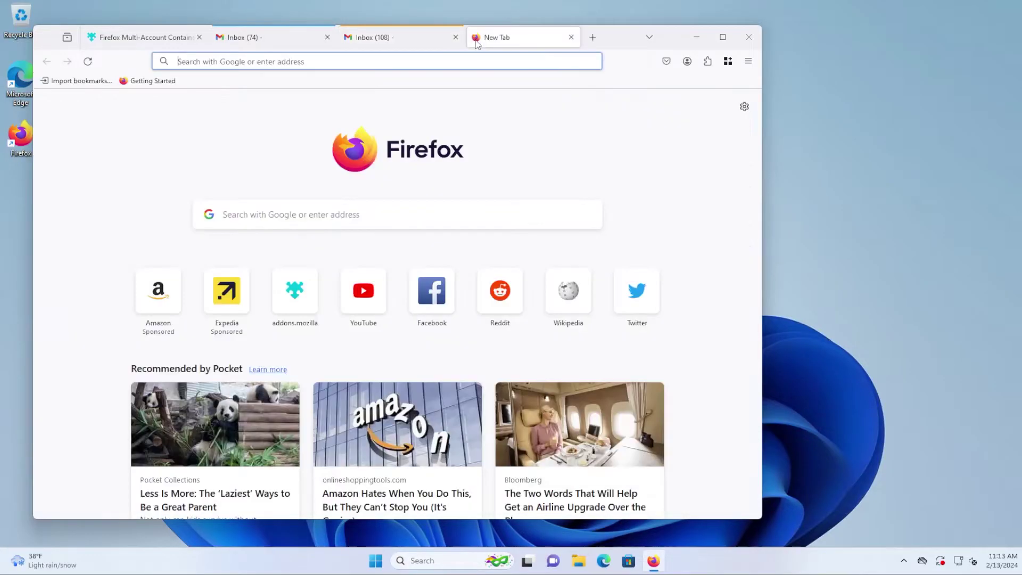
left_click(473, 68)
type("amazon.com")
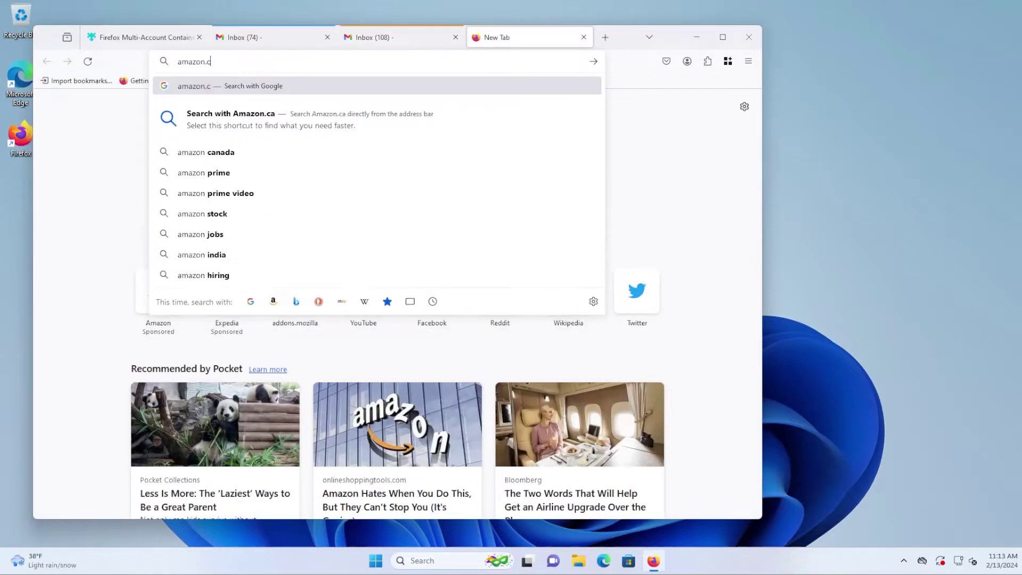
key("Return")
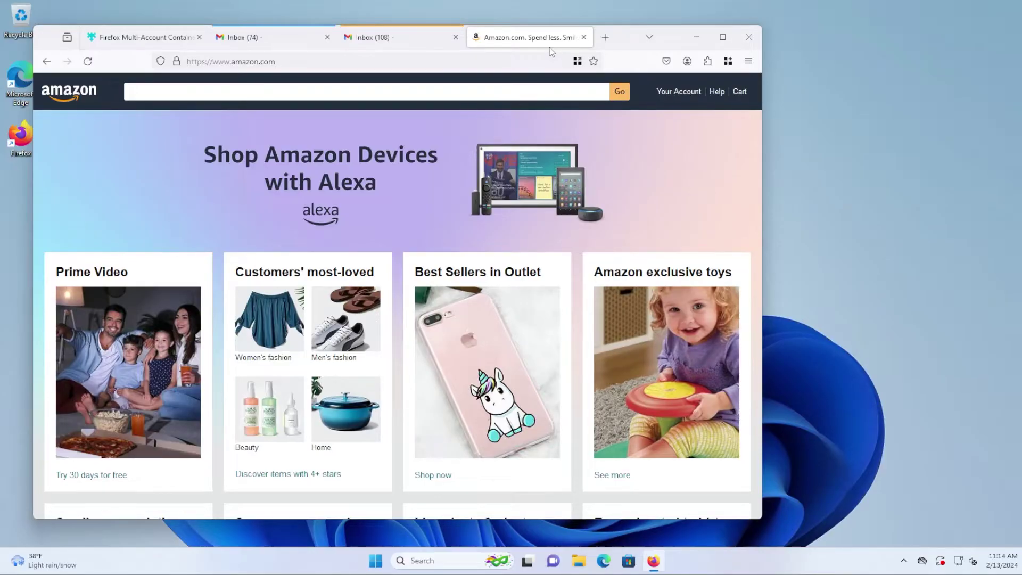
Reopen the Amazon tab in a new Shopping container tab
right_click(554, 42)
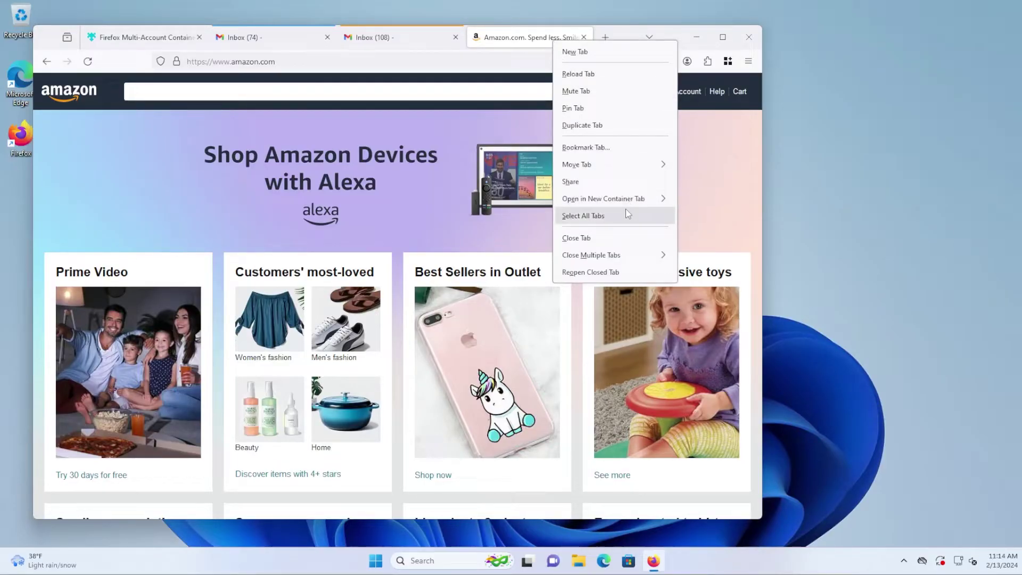
mouse_move(627, 201)
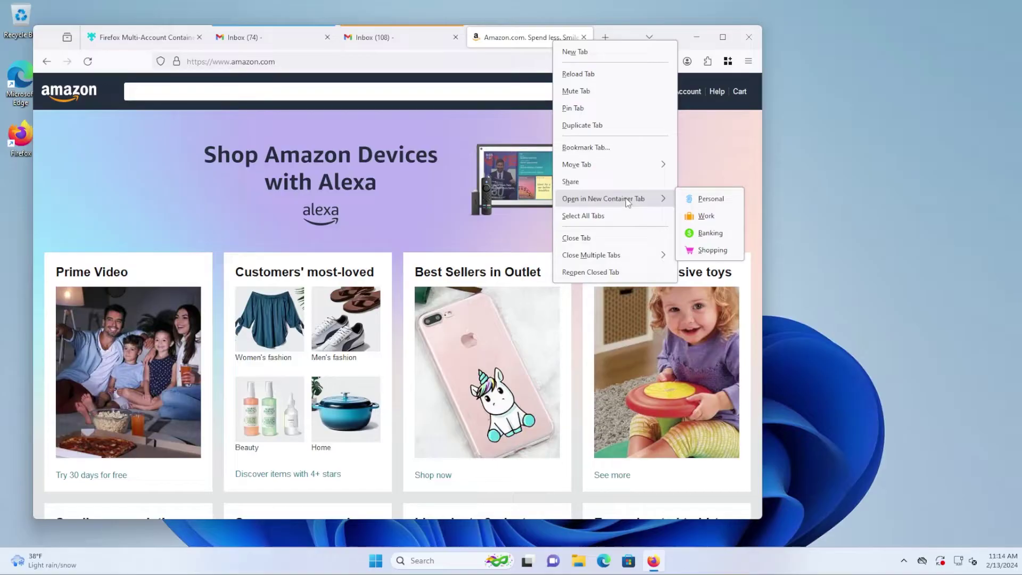
left_click(708, 251)
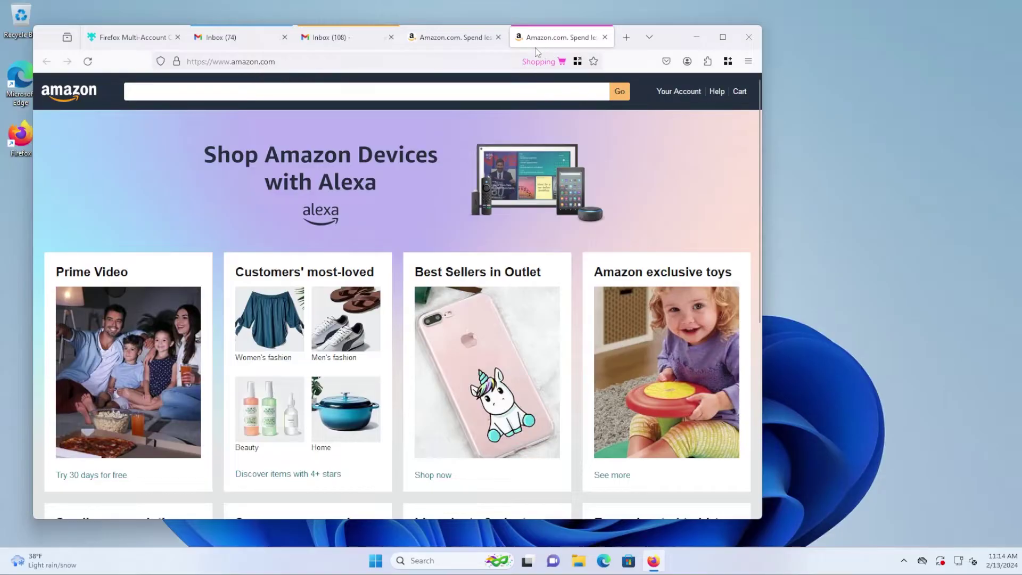
Set amazon.com to always open in Shopping, remembering the choice when revisiting
left_click(579, 63)
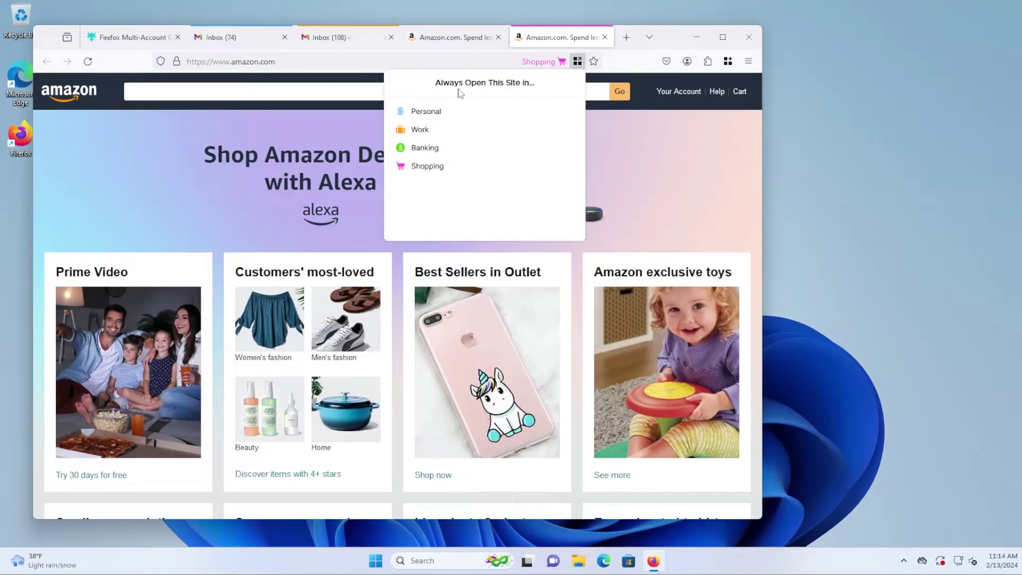
left_click(429, 166)
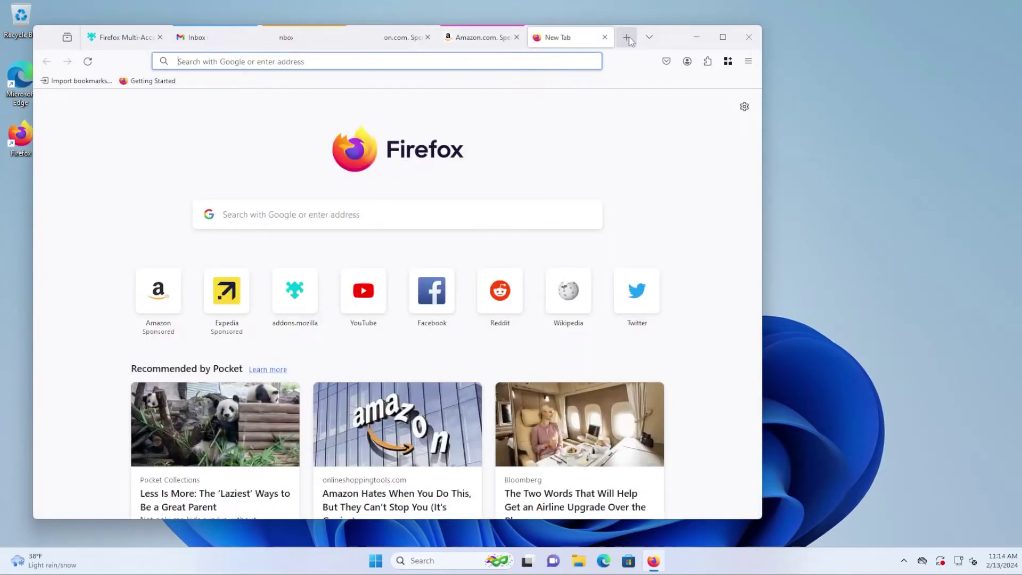
key("Down")
type("amazon.com")
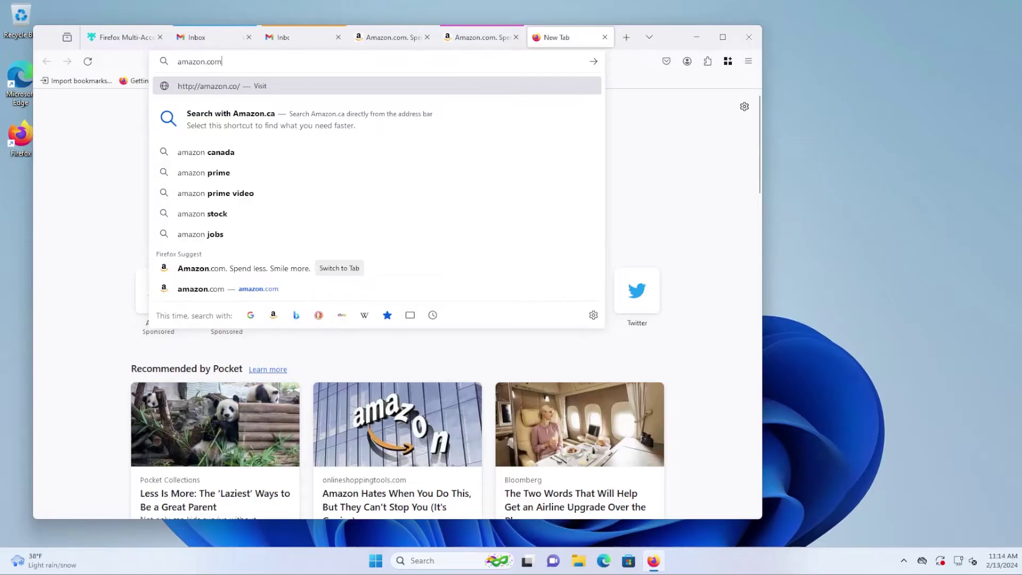
key("Return")
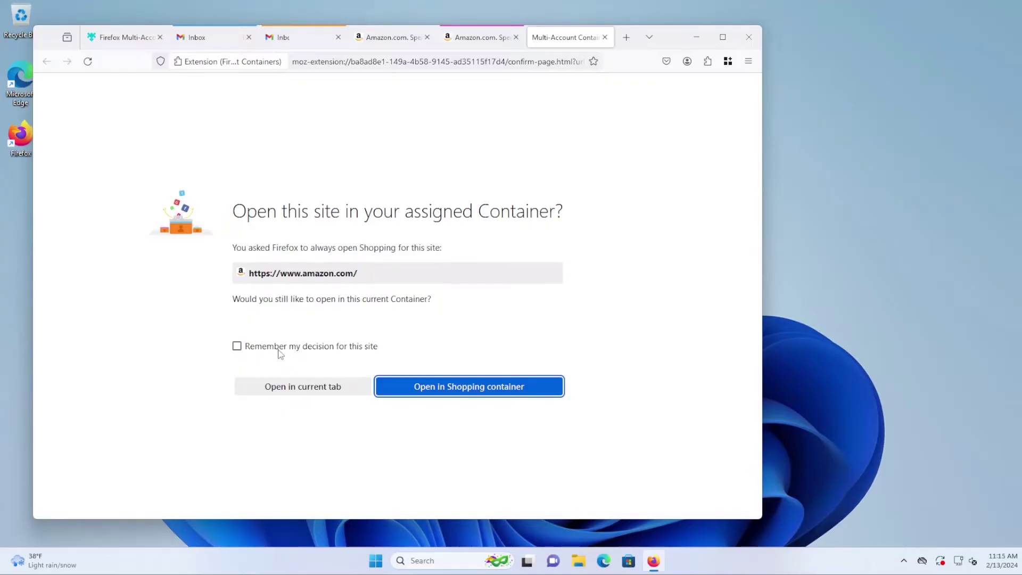
left_click(354, 347)
left_click(447, 388)
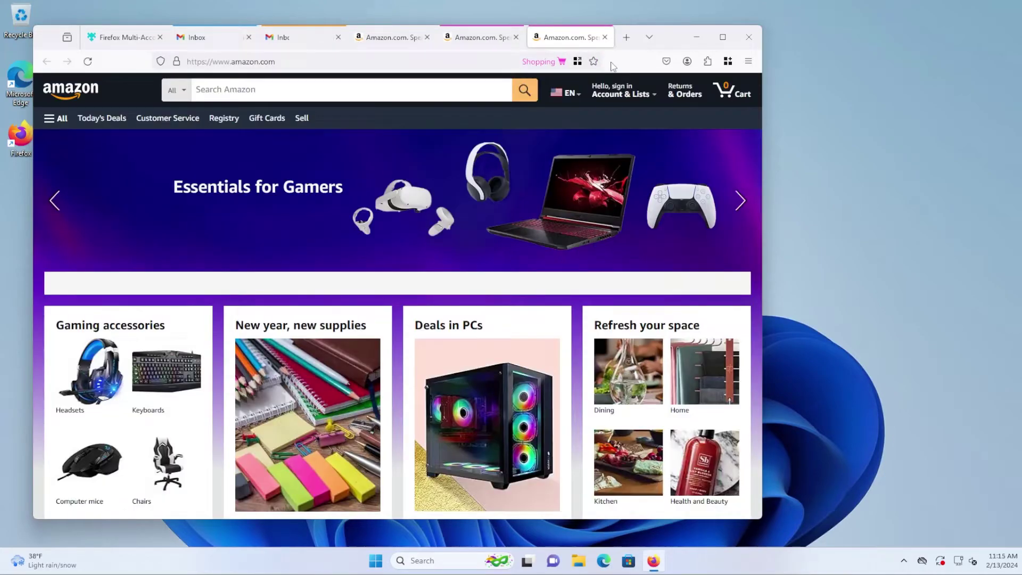
Load amazon.com in a new tab to confirm it opens in Shopping
left_click(624, 39)
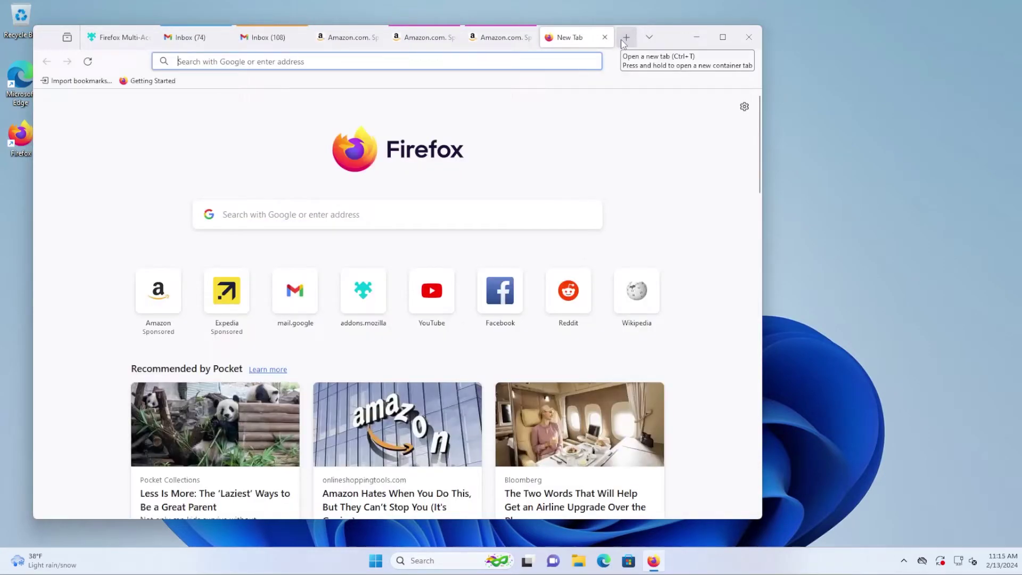
type("amazon.com")
key("Return")
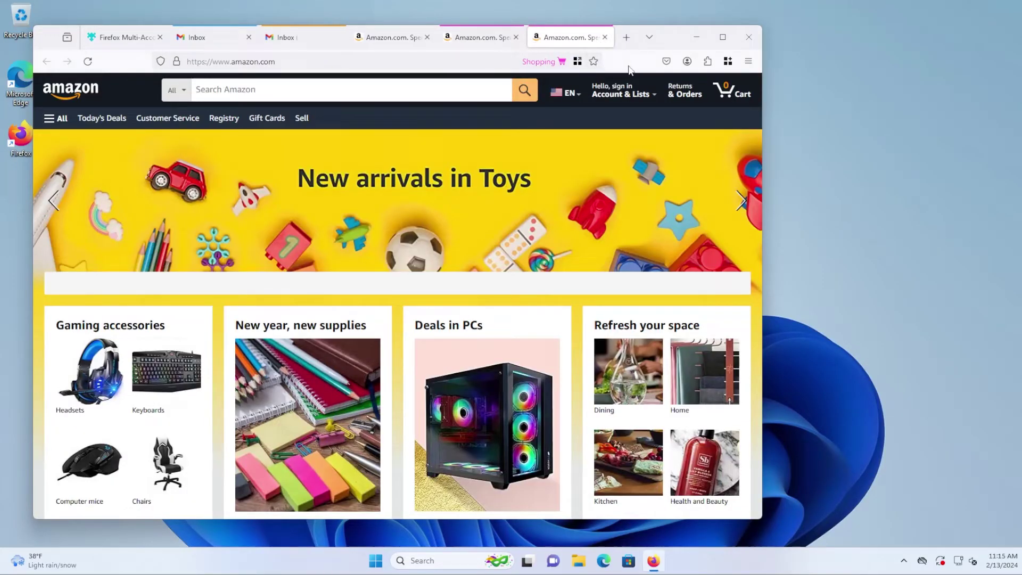
Open fresh Personal and Work container tabs, then sort every tab by container
left_click(728, 61)
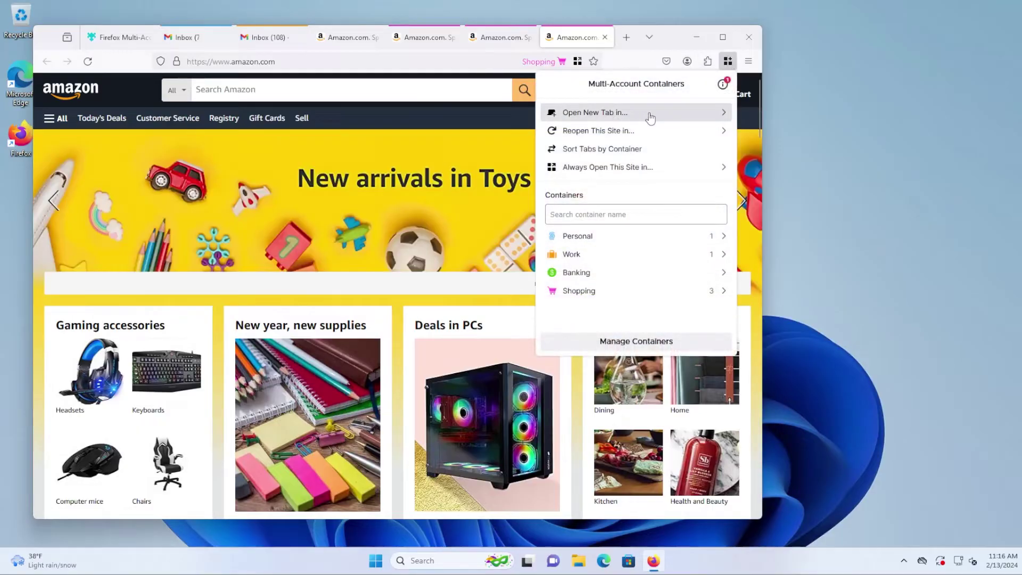
left_click(648, 113)
left_click(604, 114)
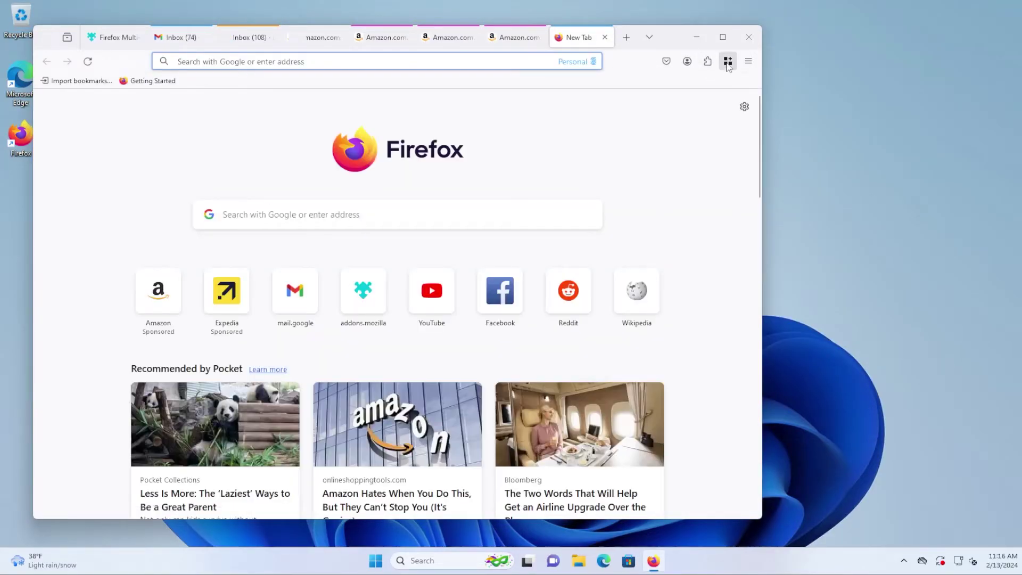
left_click(728, 61)
left_click(630, 112)
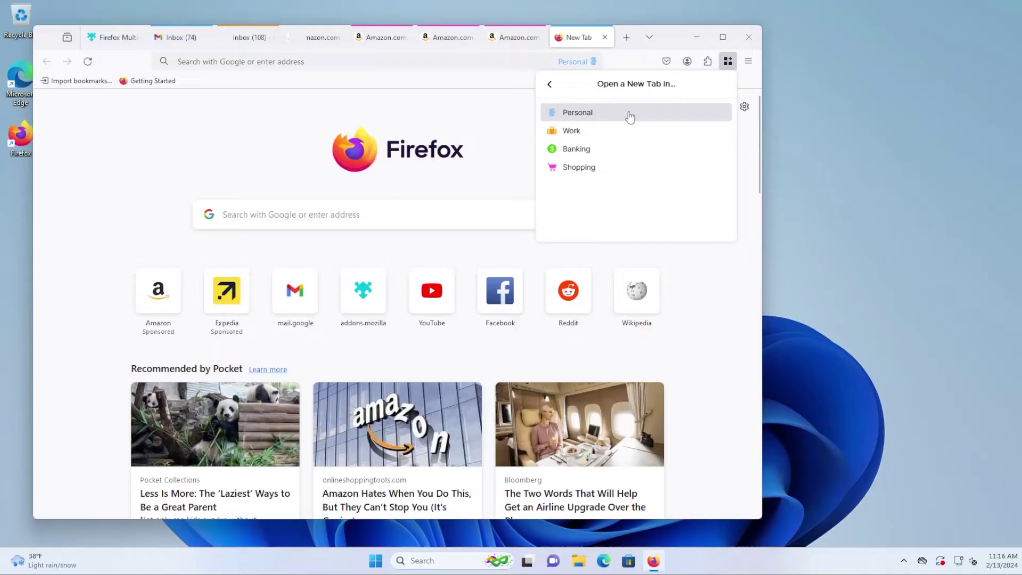
left_click(607, 131)
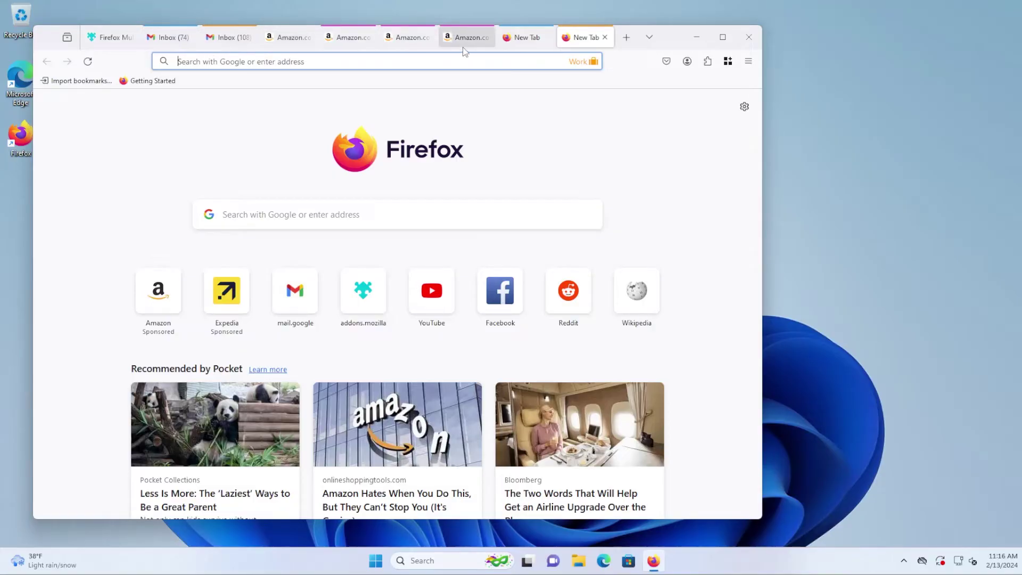
left_click(726, 62)
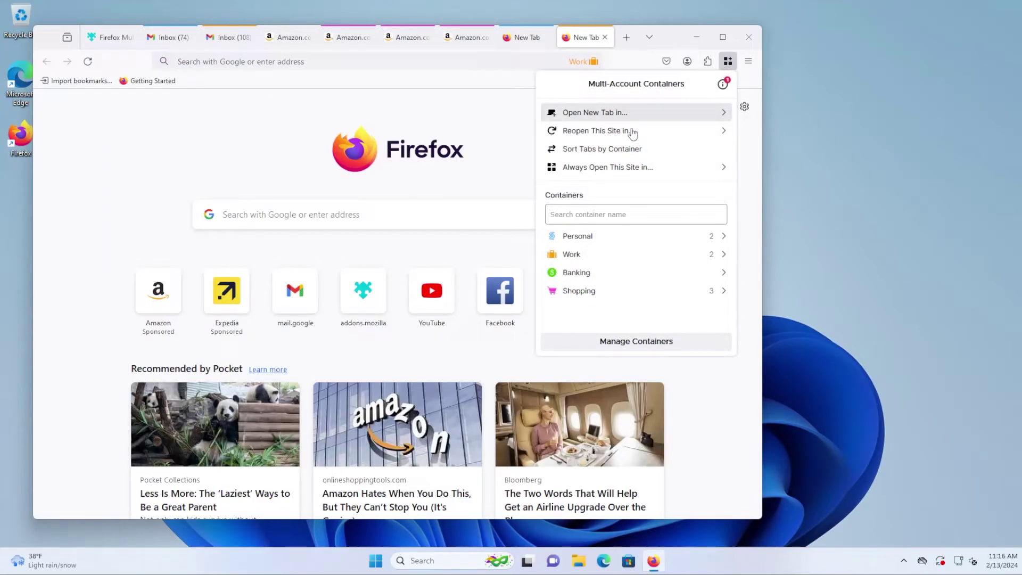
left_click(638, 152)
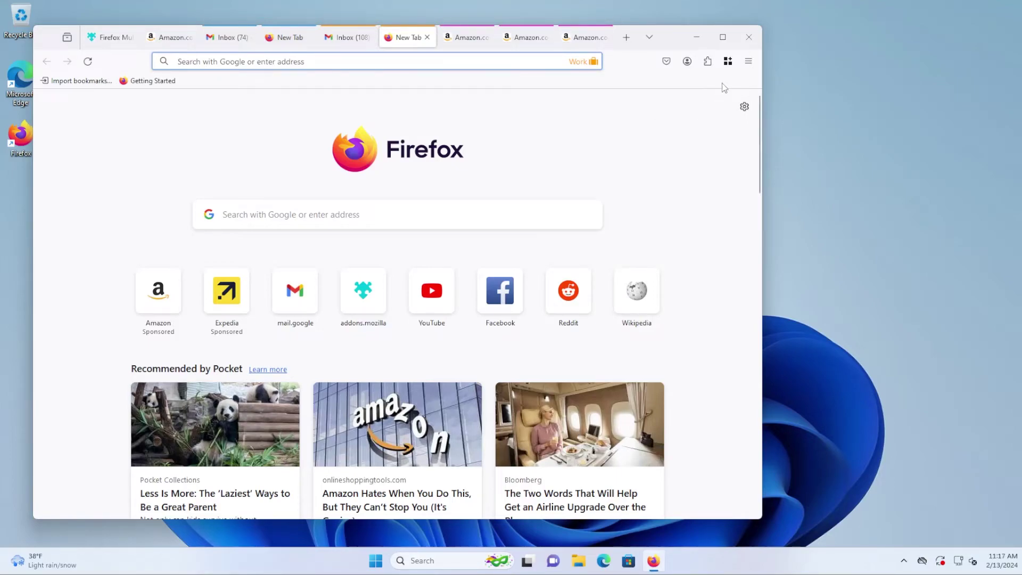
Create a new container named Facebook with blue color and the glasses icon
left_click(728, 60)
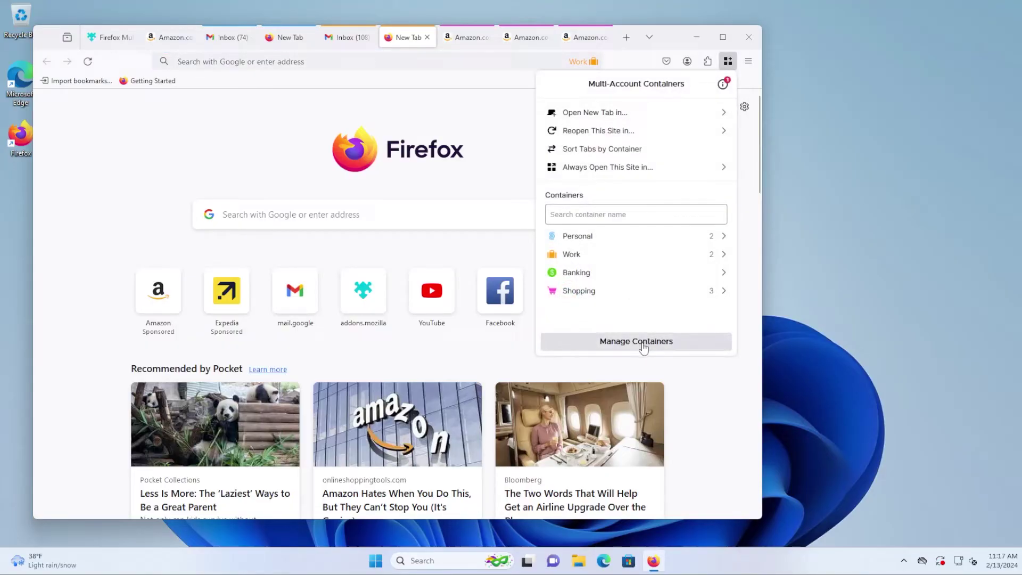
left_click(642, 345)
left_click(585, 113)
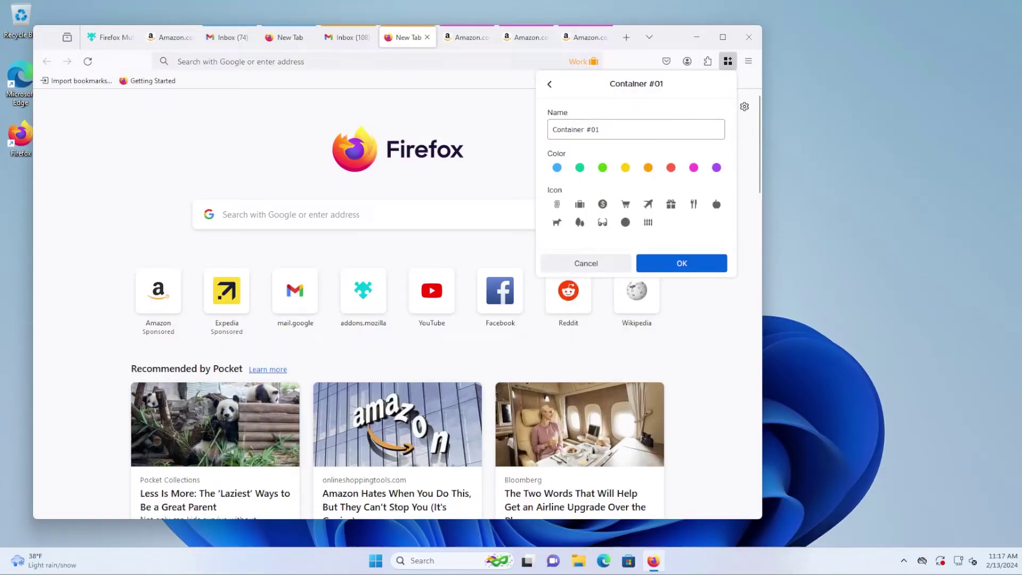
type("Facebook")
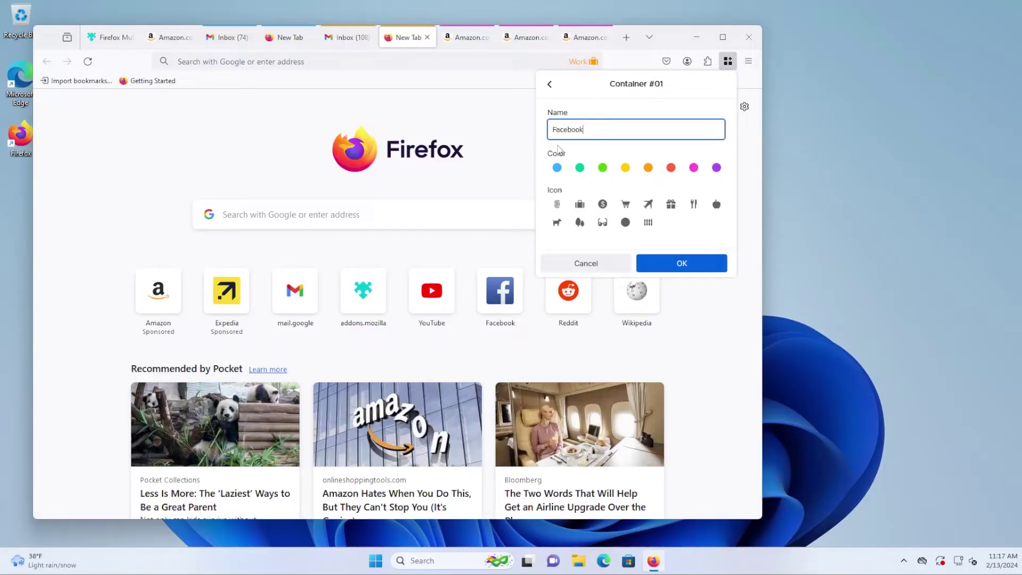
left_click(558, 169)
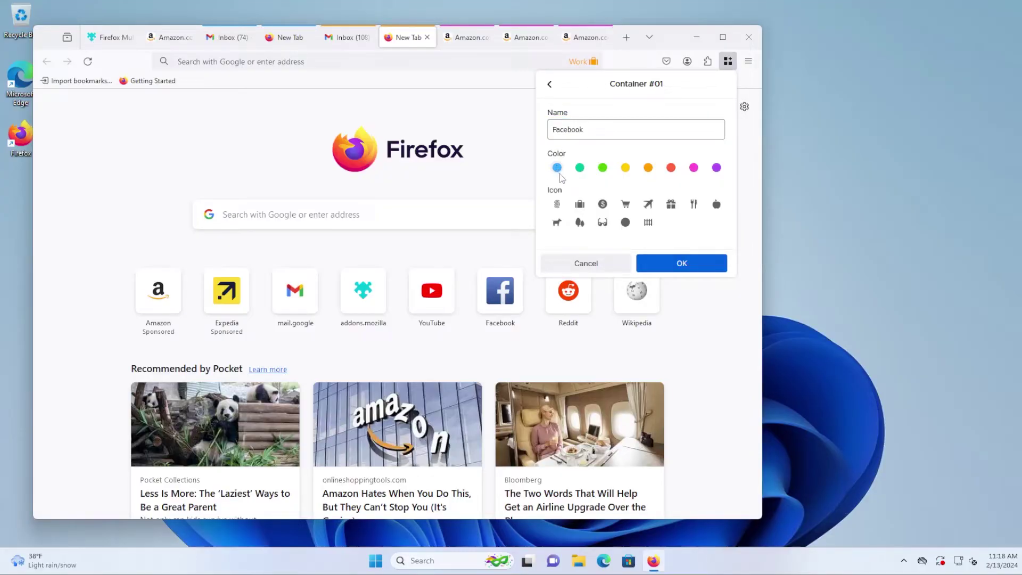
left_click(604, 225)
left_click(679, 264)
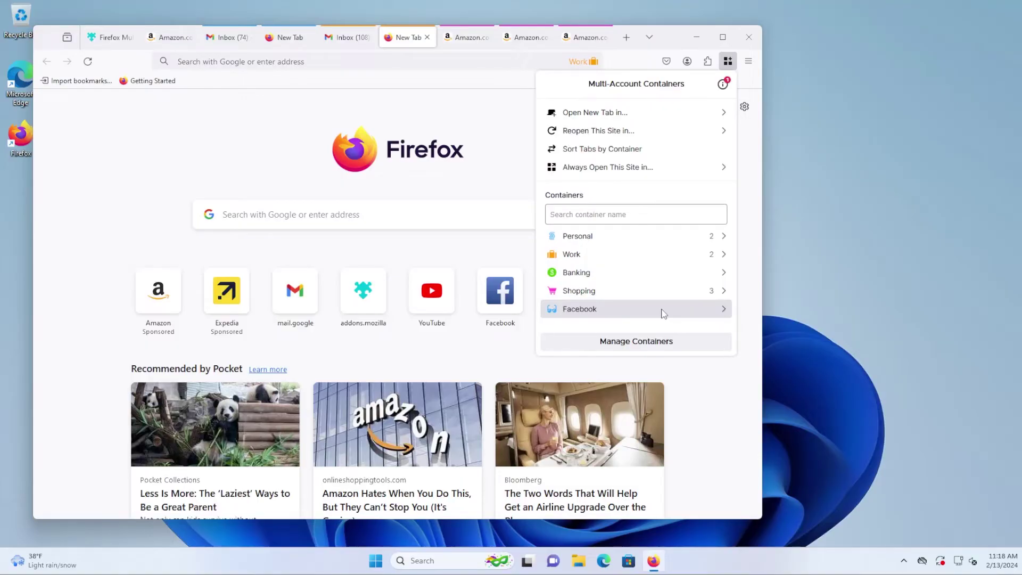
Delete the Facebook container from the Manage Containers list
left_click(648, 343)
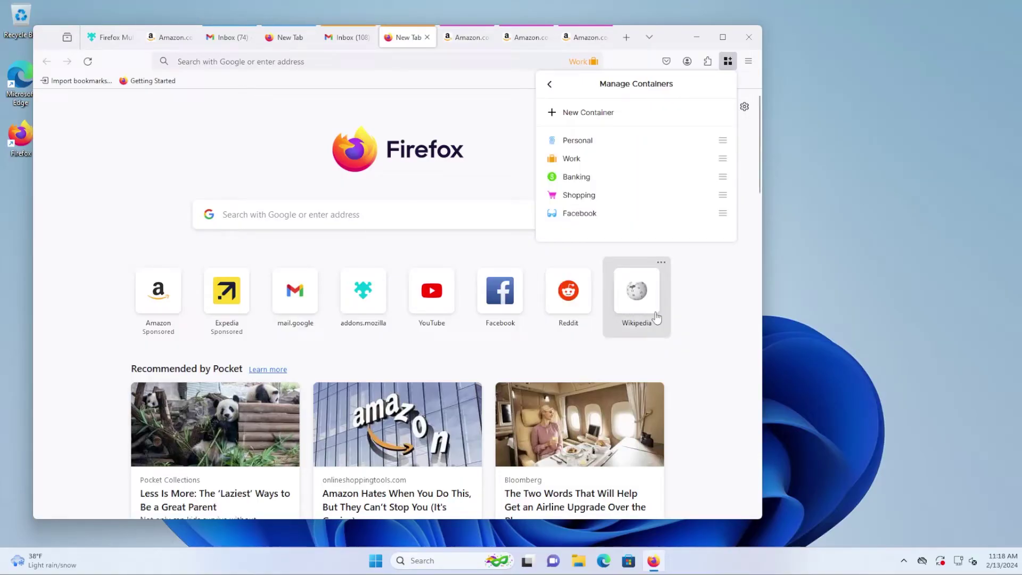
left_click(721, 214)
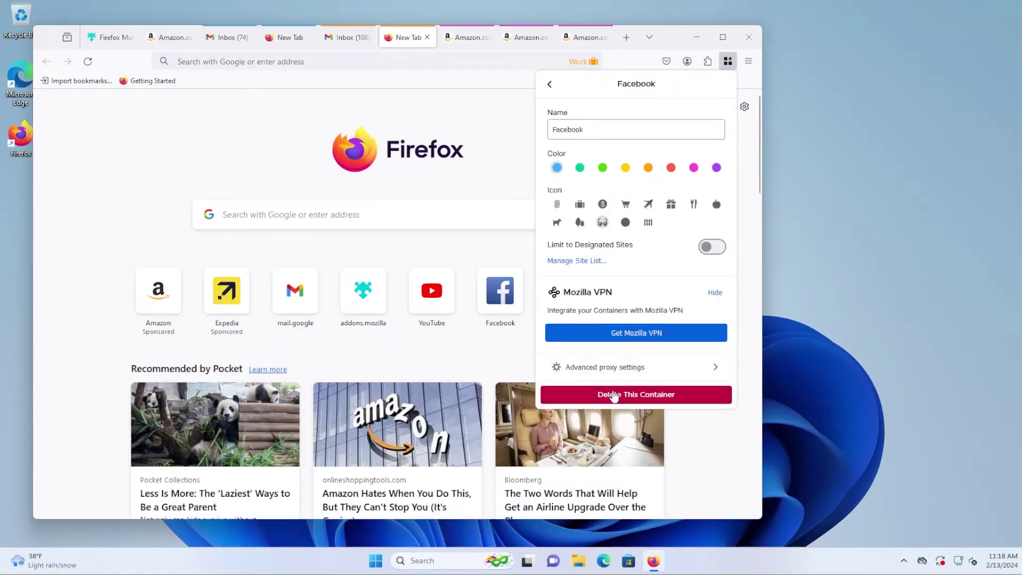
left_click(653, 397)
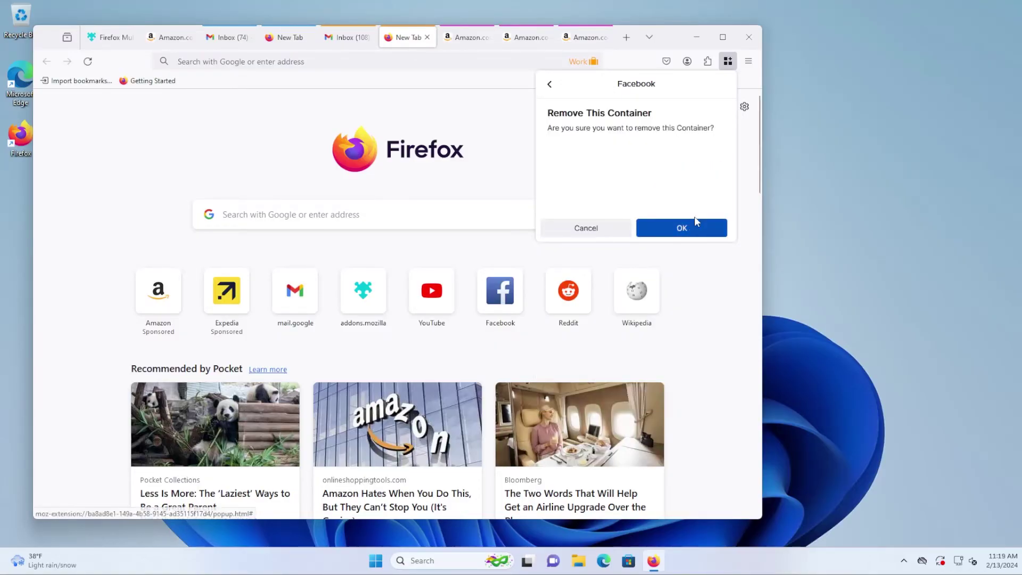
left_click(682, 228)
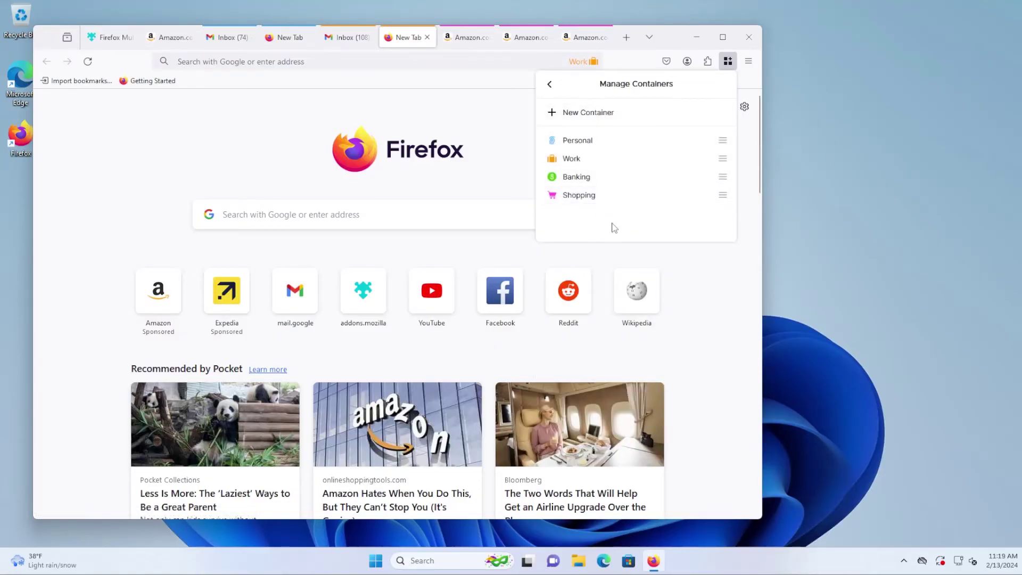
left_click(729, 61)
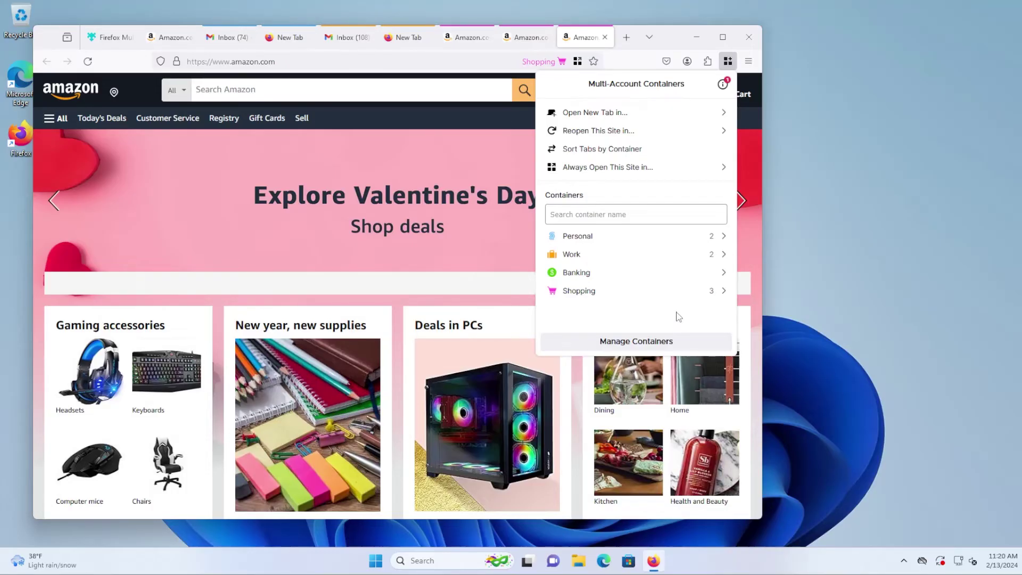
left_click(649, 339)
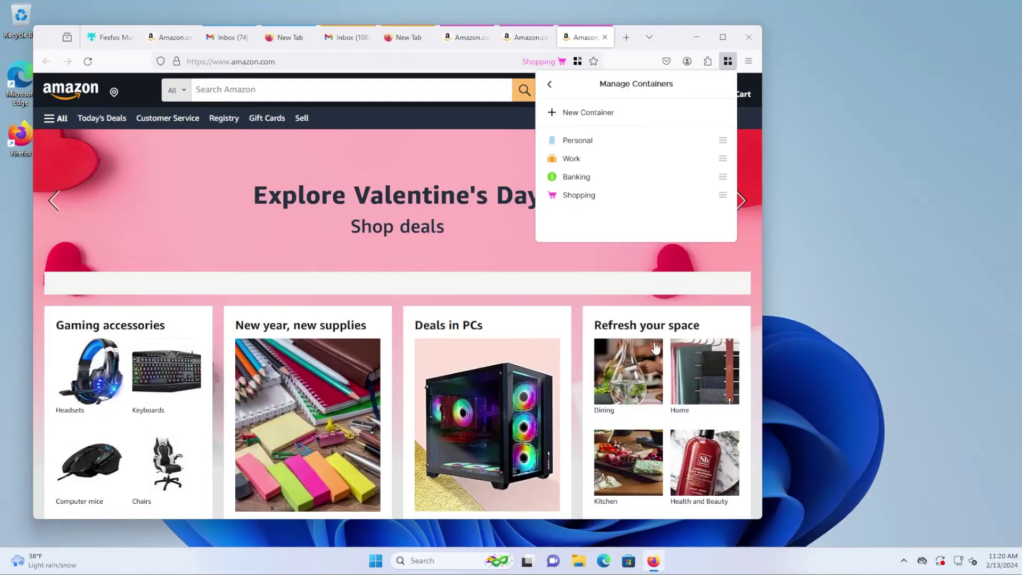
left_click(725, 199)
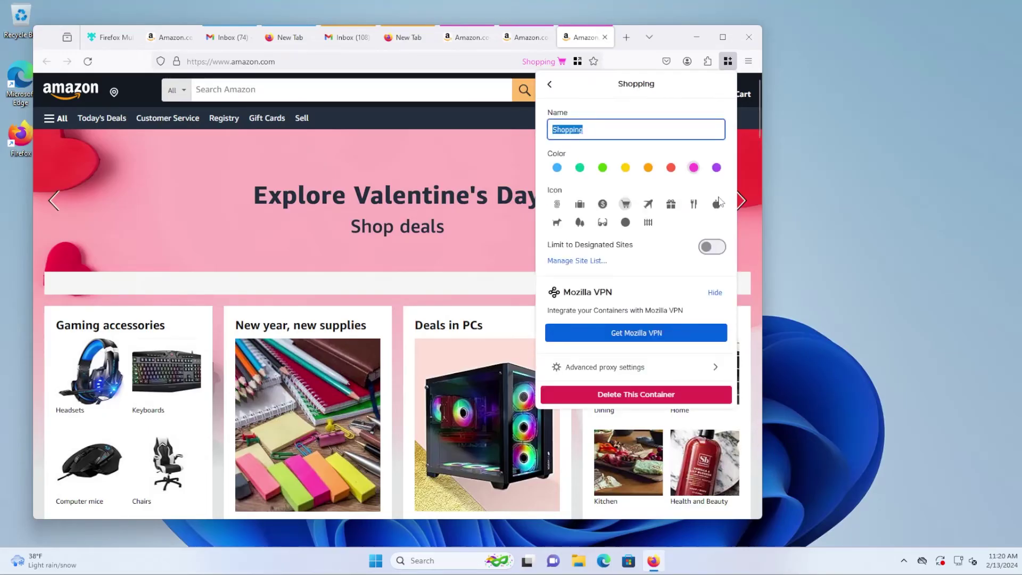
left_click(587, 261)
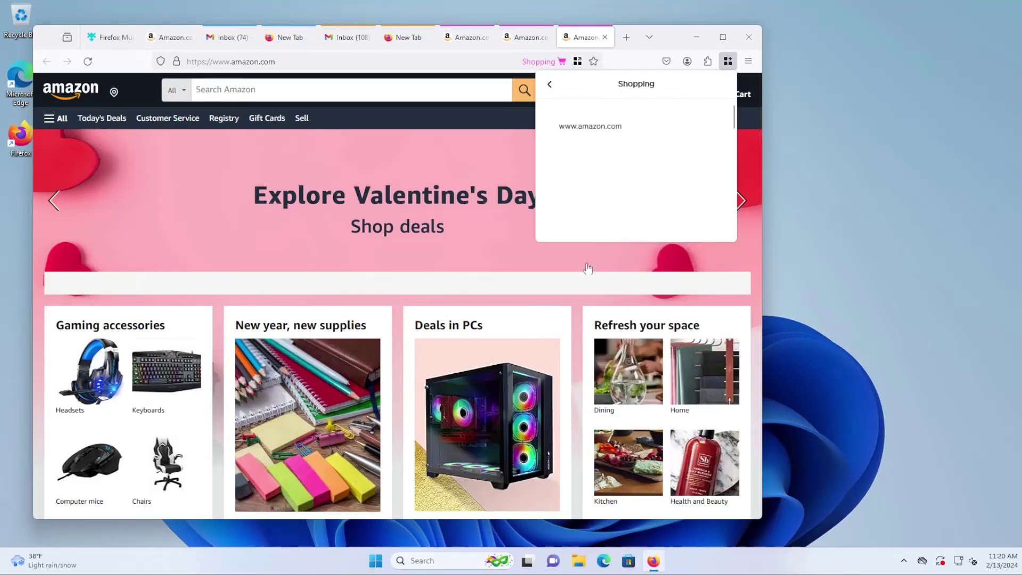
left_click(721, 126)
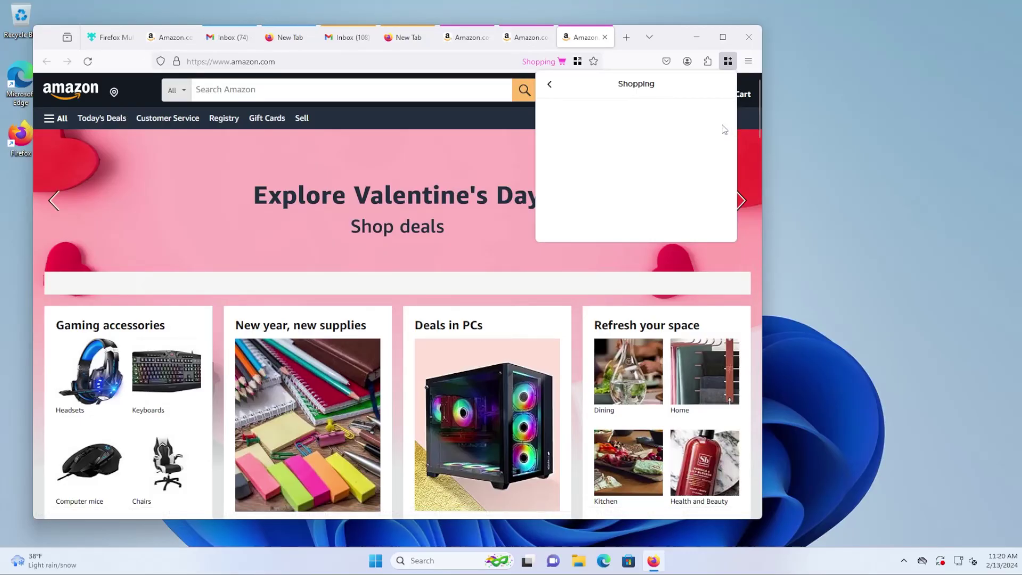
left_click(550, 84)
Load amazon.com in a new tab, which now opens without a container
left_click(635, 62)
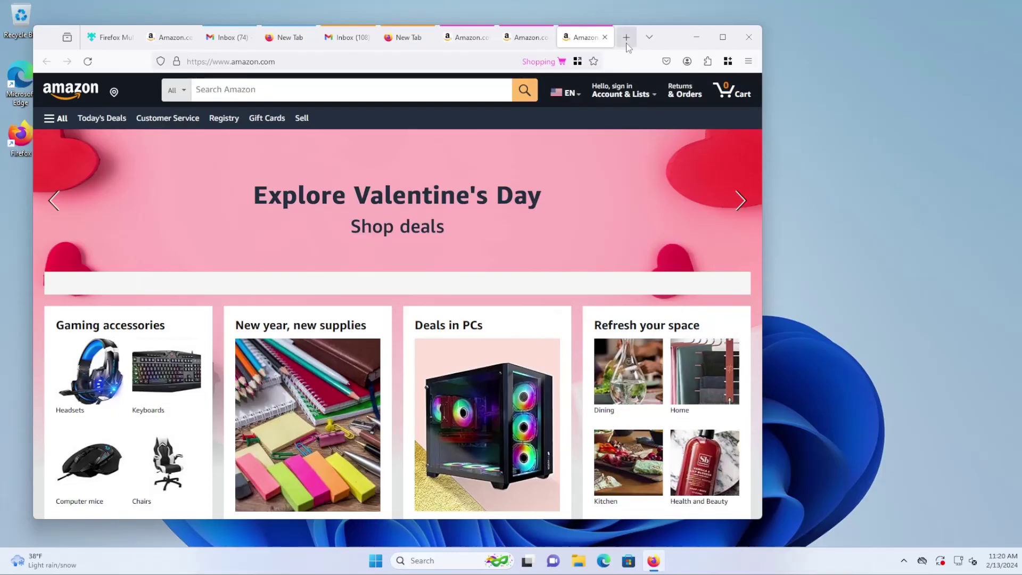
left_click(626, 37)
type("amazon.com")
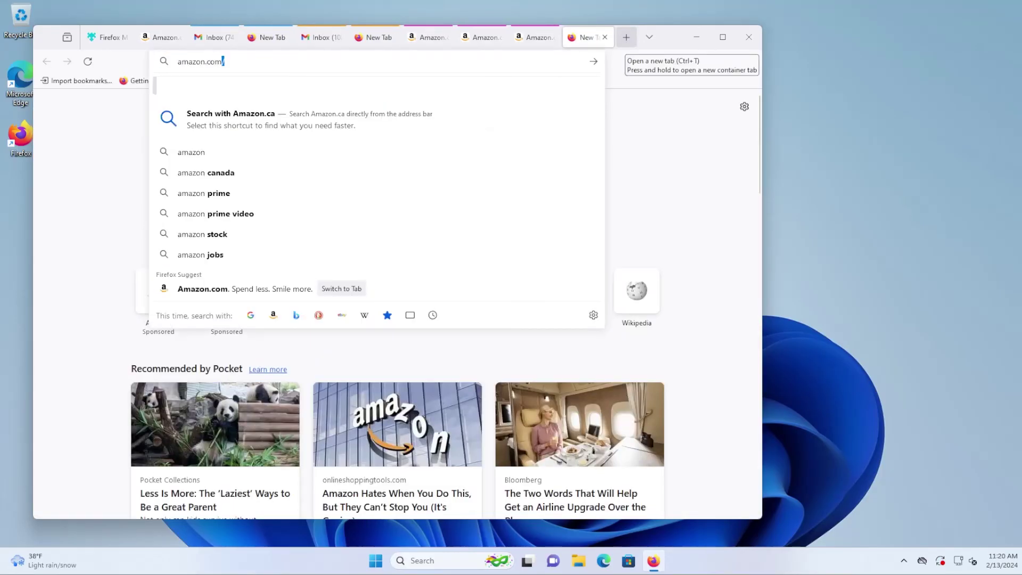
key("Return")
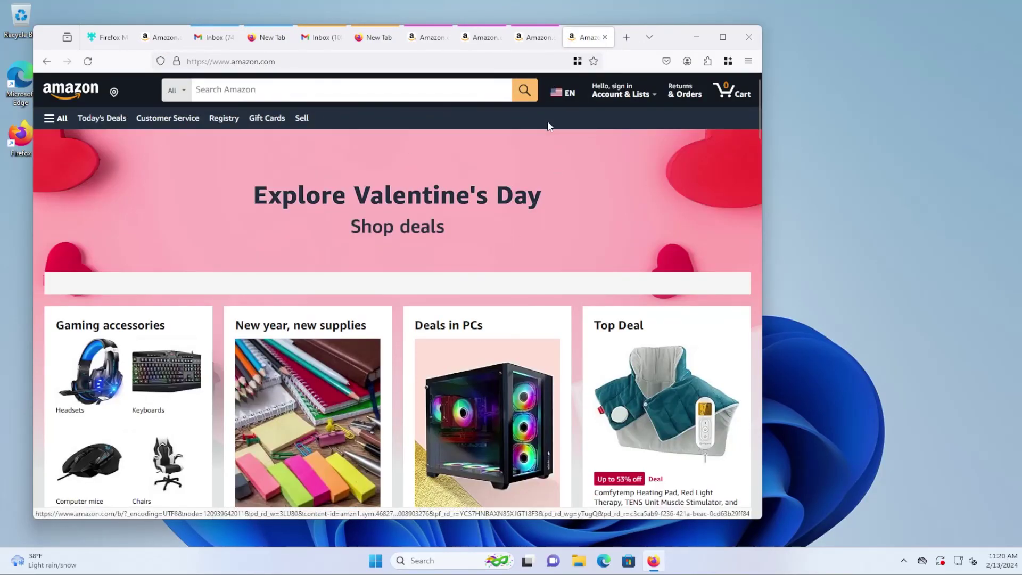